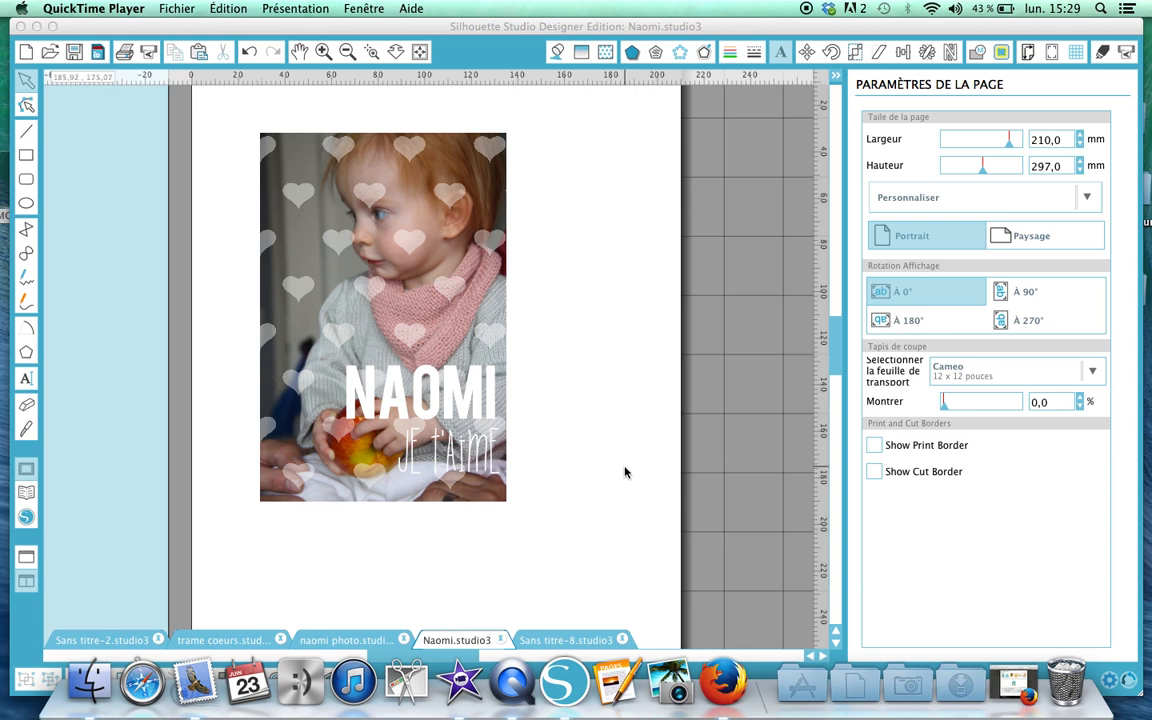
Paste the heart into the blank Sans titre-8 document and place it in the page's upper-left corner.
{"action": "left_click", "coordinate": [596, 643]}
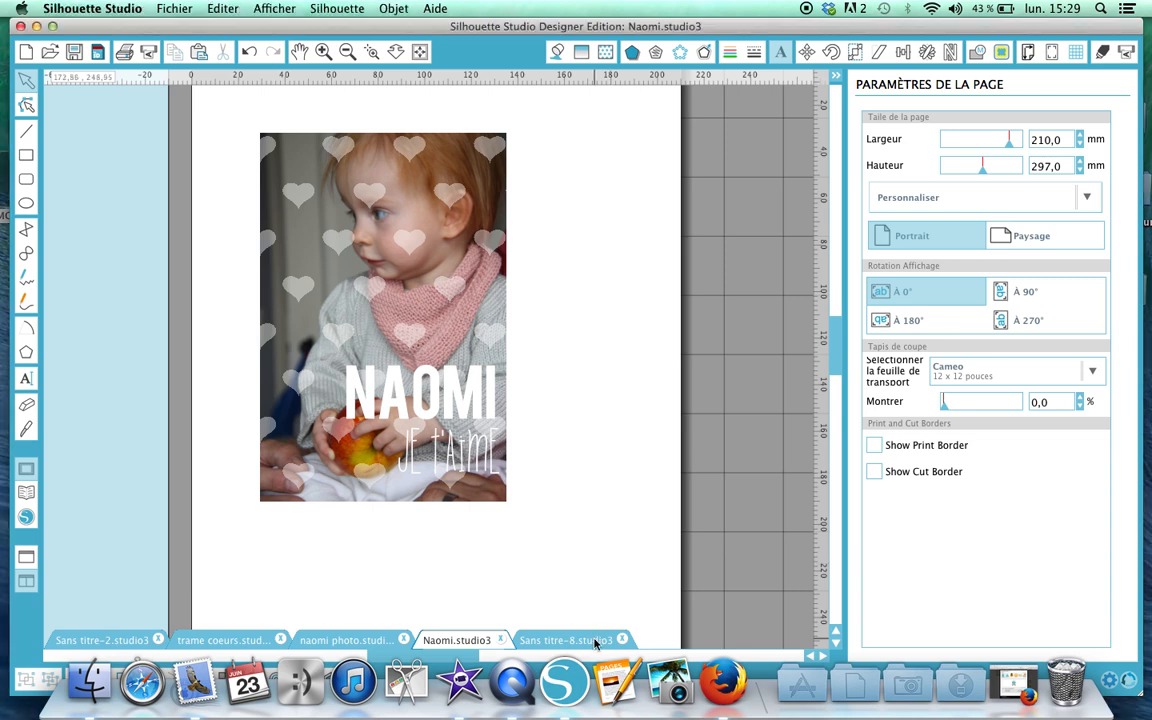
{"action": "left_click", "coordinate": [596, 643]}
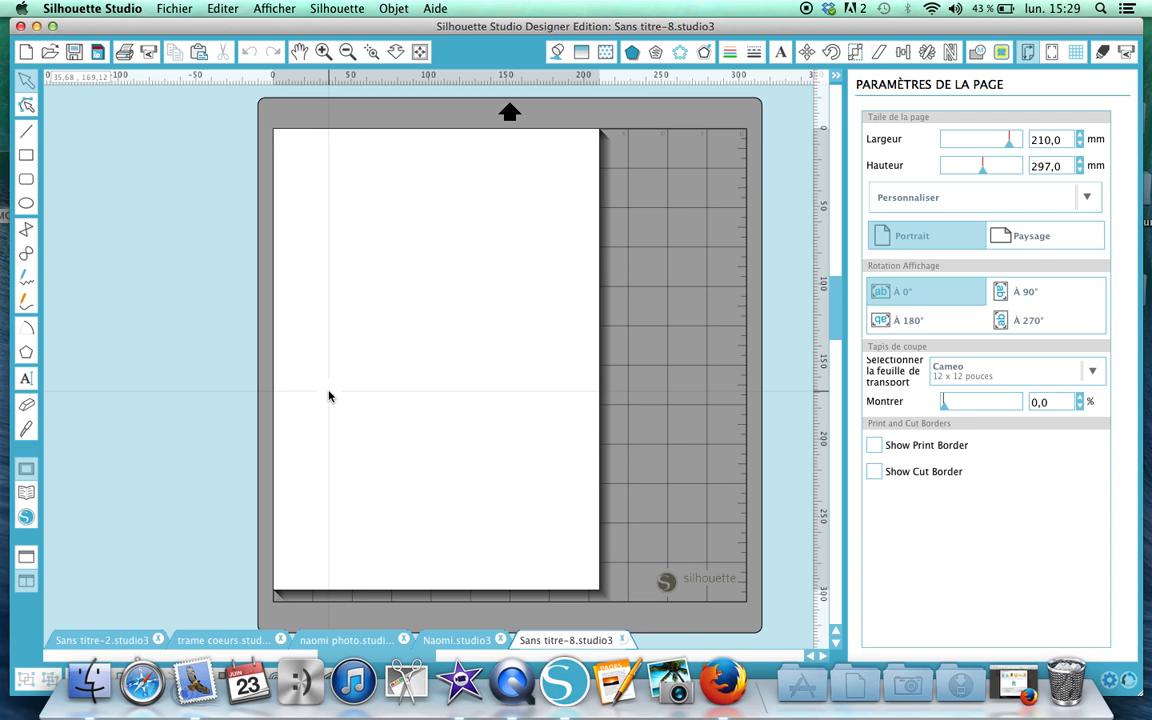
{"action": "key", "text": "super+v"}
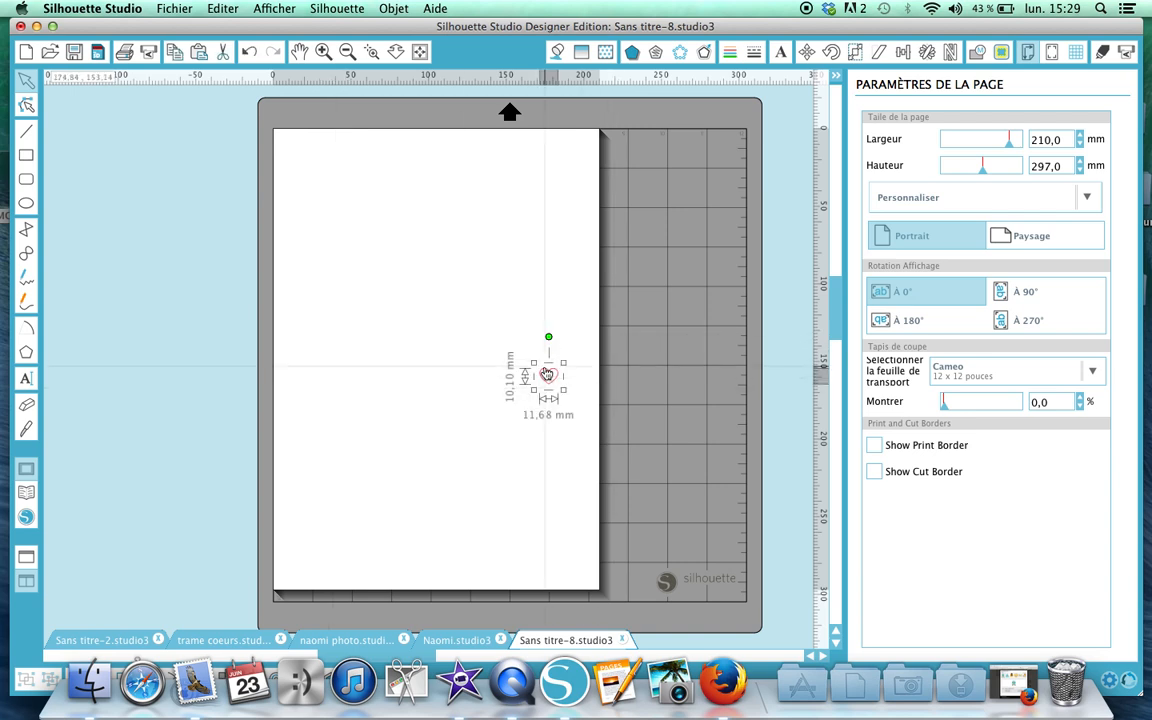
{"action": "left_click_drag", "start_coordinate": [548, 375], "coordinate": [299, 157]}
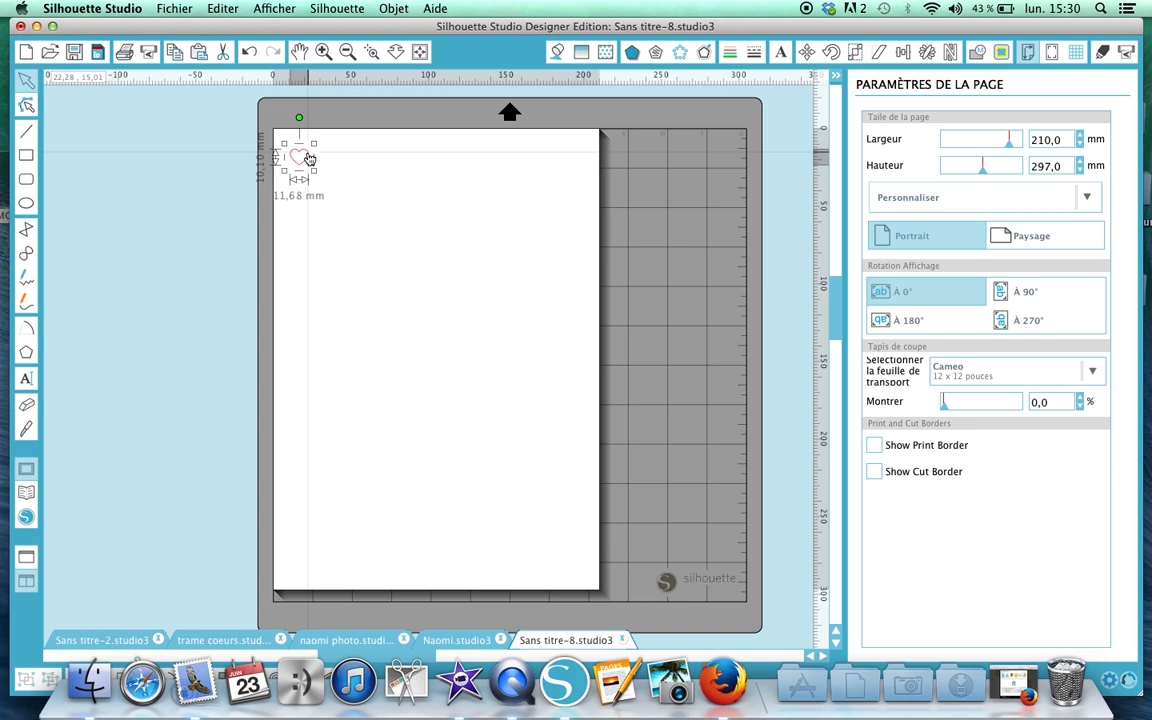
Replicate the heart as a row of four twice to make a continuous row of seven hearts.
{"action": "left_click", "coordinate": [927, 55]}
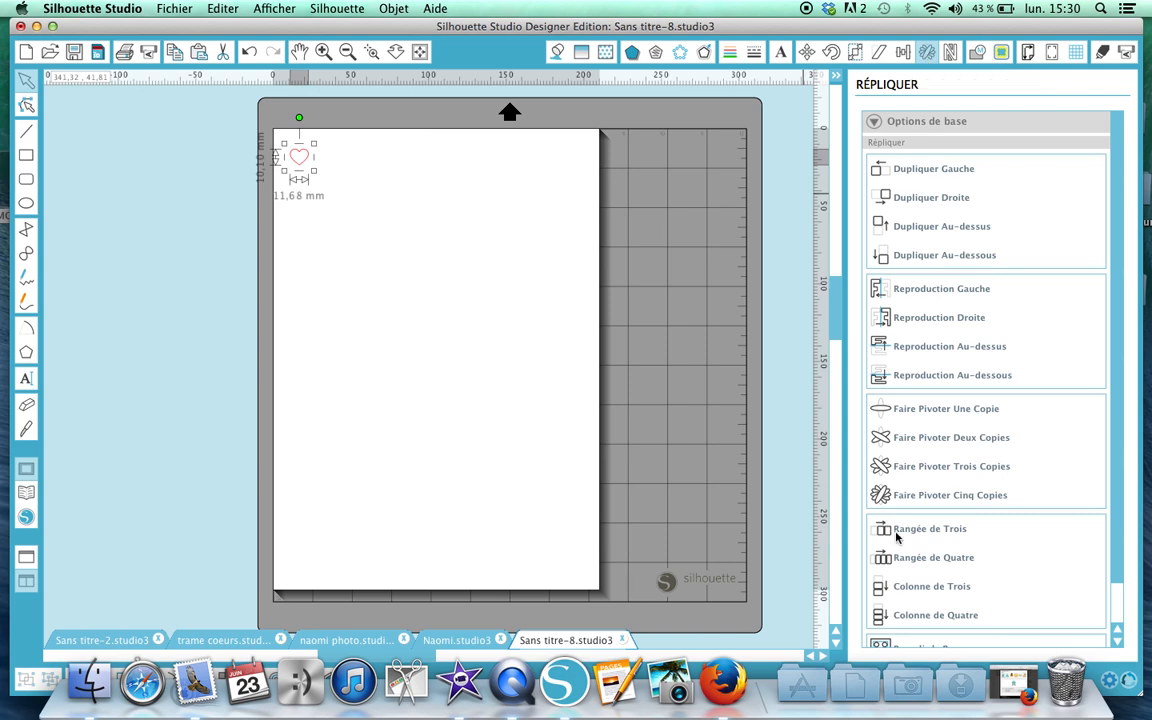
{"action": "left_click", "coordinate": [946, 562]}
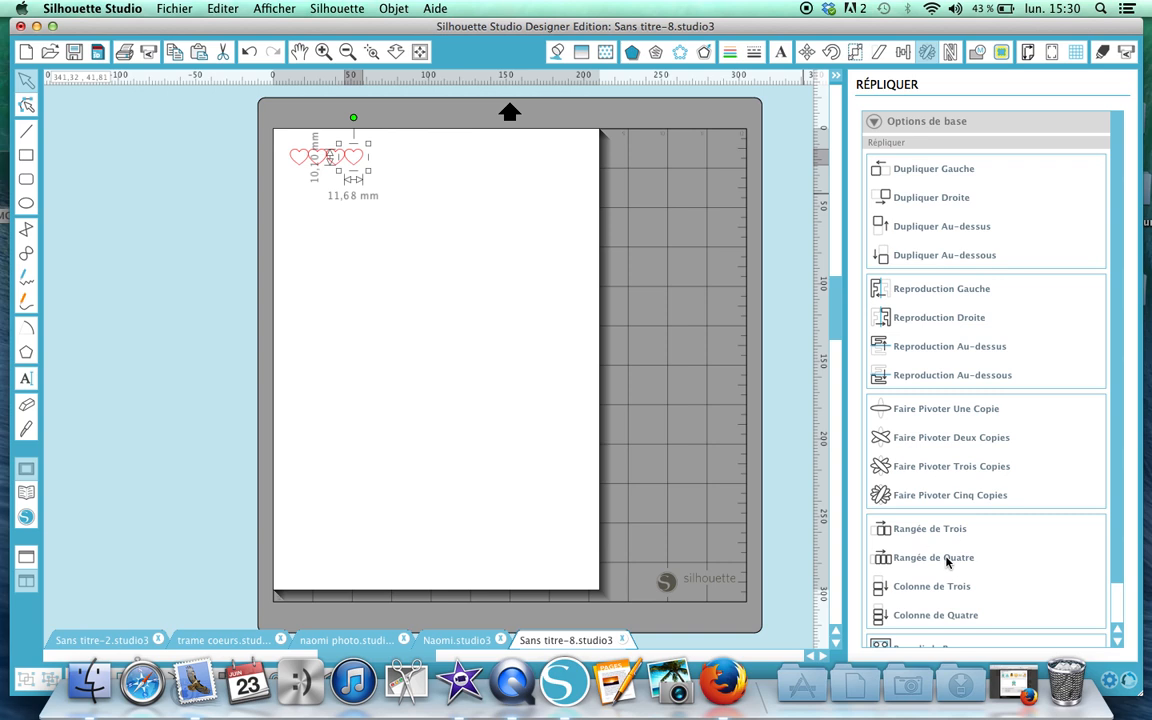
{"action": "left_click", "coordinate": [946, 562]}
{"action": "left_click", "coordinate": [333, 380]}
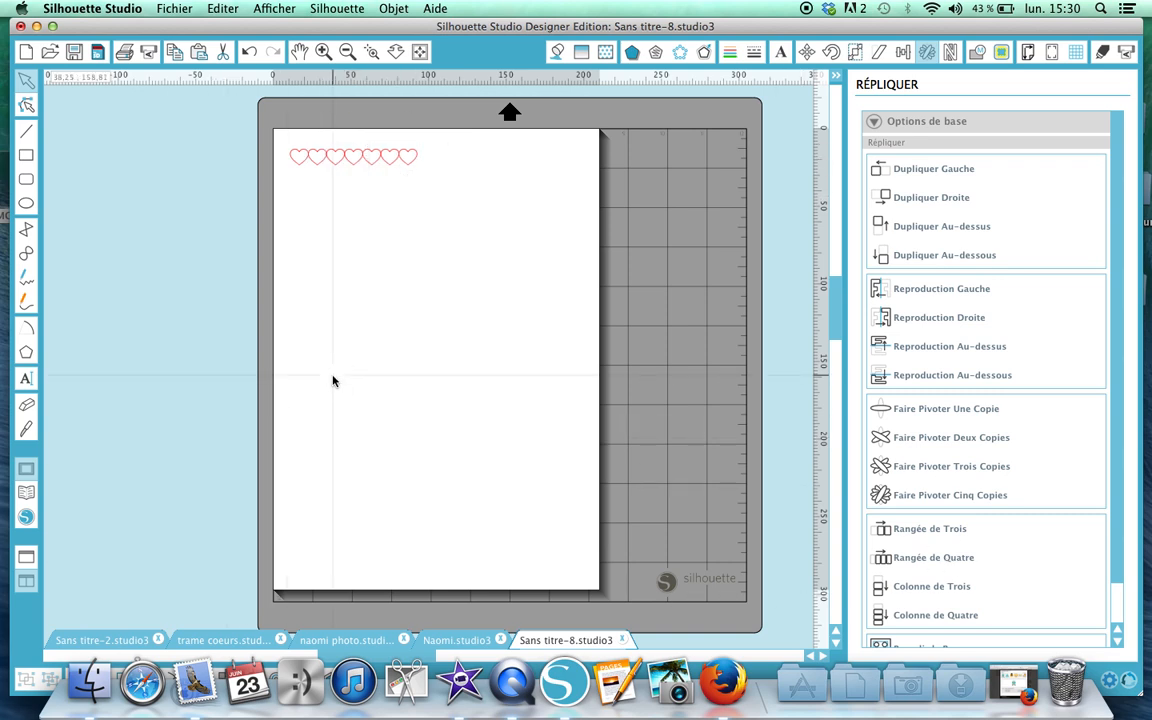
Spread the copied hearts roughly across the page width and select the whole row.
{"action": "left_click_drag", "start_coordinate": [415, 164], "coordinate": [576, 160]}
{"action": "left_click_drag", "start_coordinate": [393, 158], "coordinate": [530, 154]}
{"action": "left_click_drag", "start_coordinate": [379, 163], "coordinate": [484, 158]}
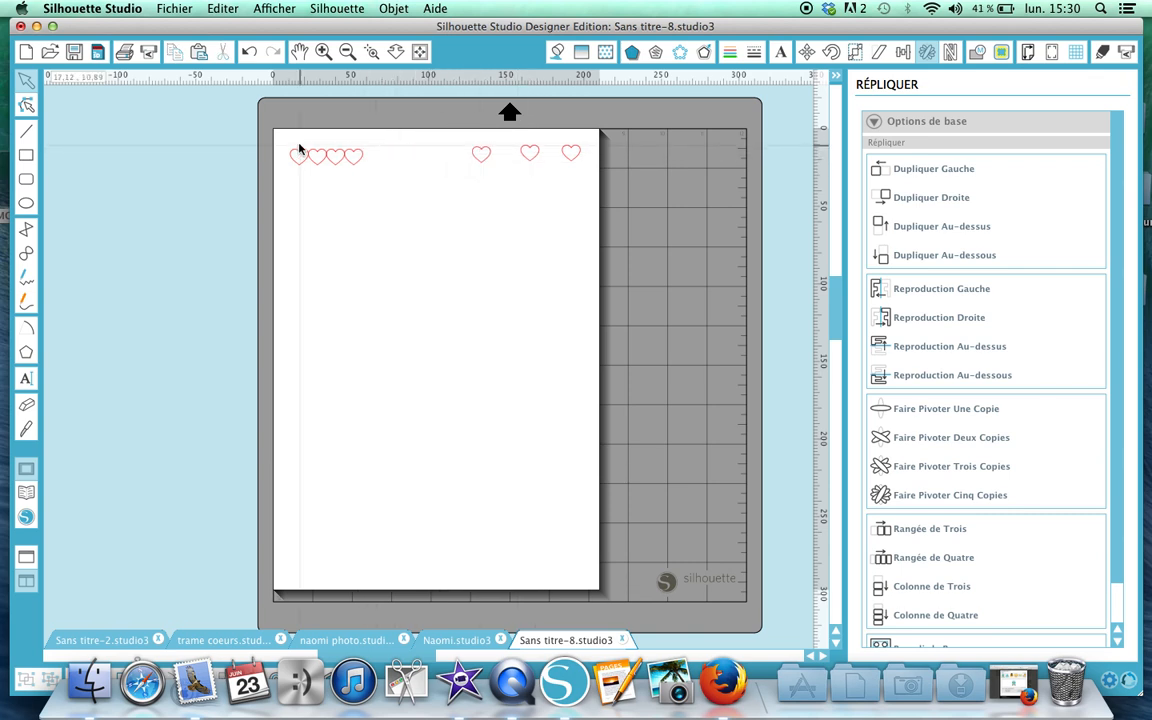
{"action": "left_click", "coordinate": [355, 154]}
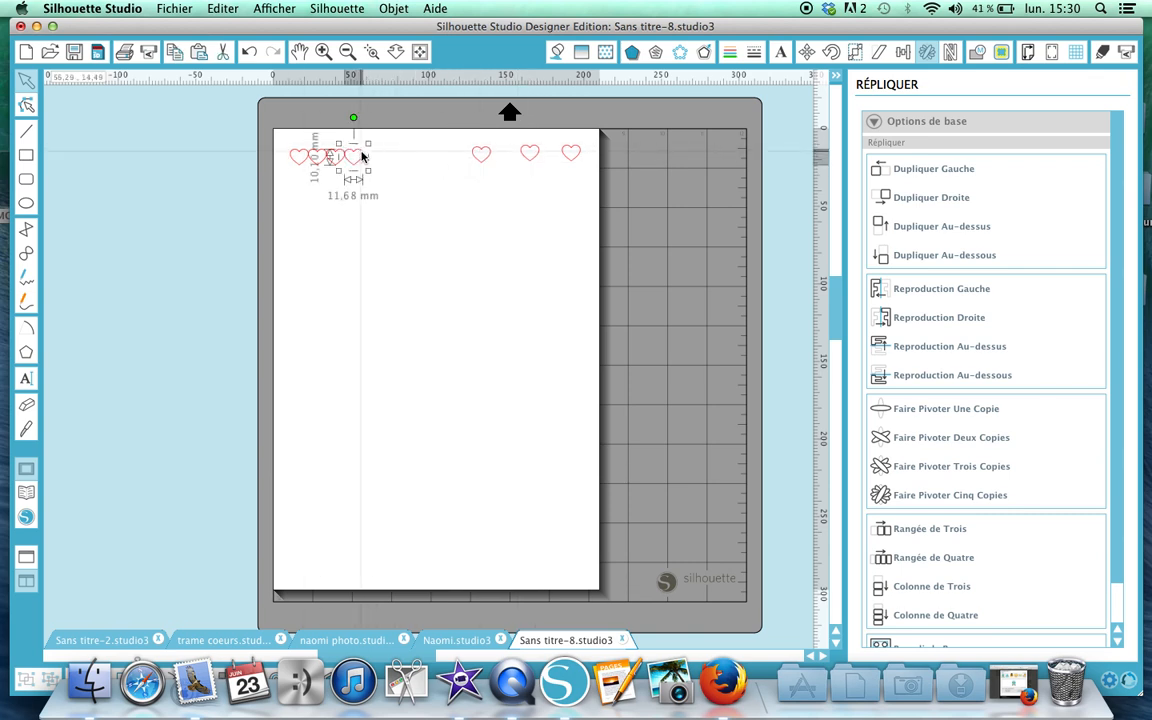
{"action": "left_click_drag", "start_coordinate": [360, 158], "coordinate": [421, 156]}
{"action": "left_click_drag", "start_coordinate": [338, 160], "coordinate": [620, 198]}
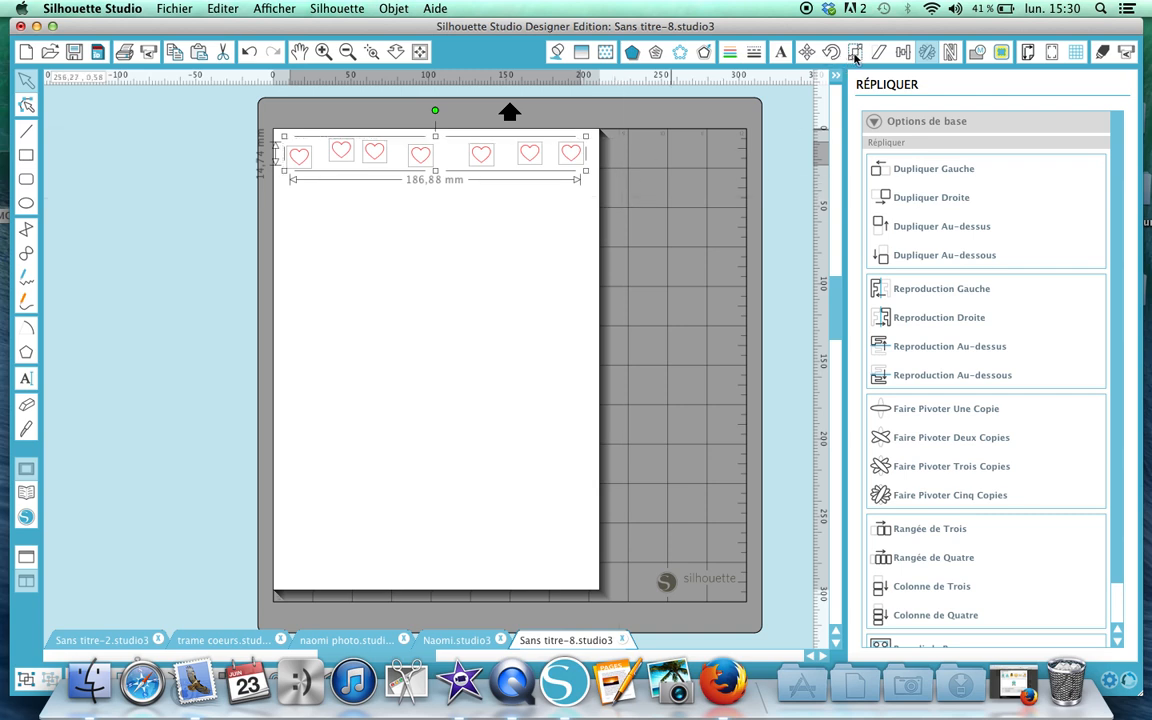
Align the seven hearts vertically by their middles and space them evenly horizontally.
{"action": "left_click", "coordinate": [905, 55]}
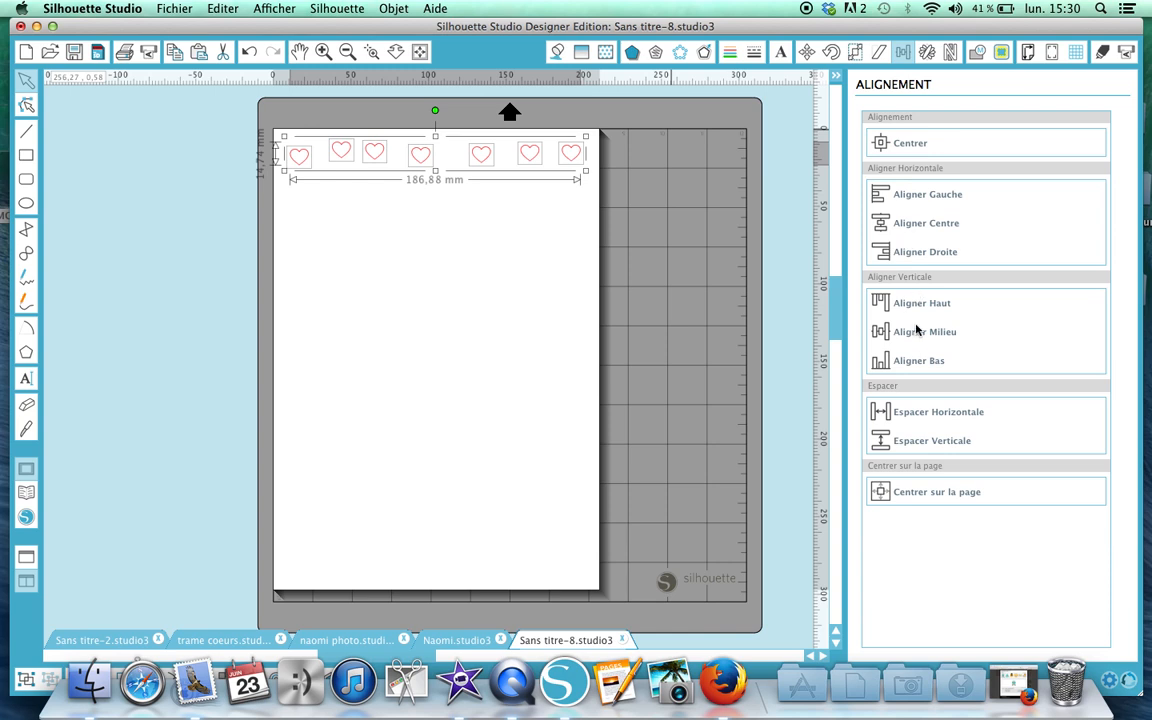
{"action": "left_click", "coordinate": [912, 334]}
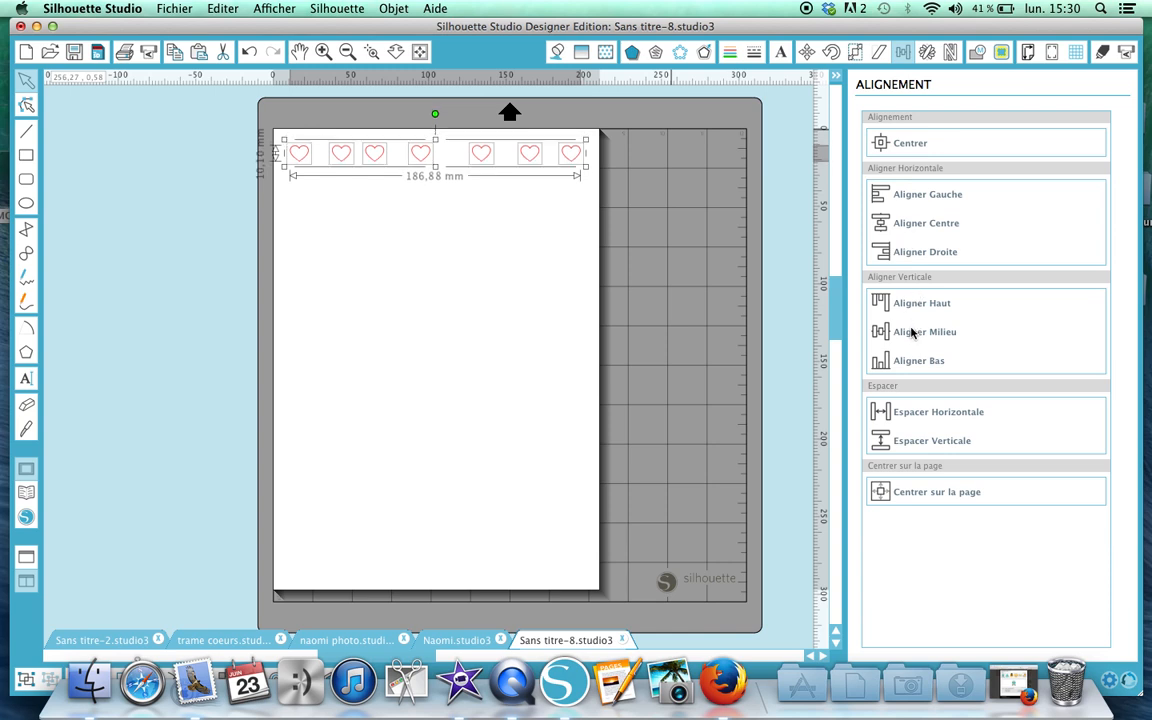
{"action": "left_click", "coordinate": [928, 55]}
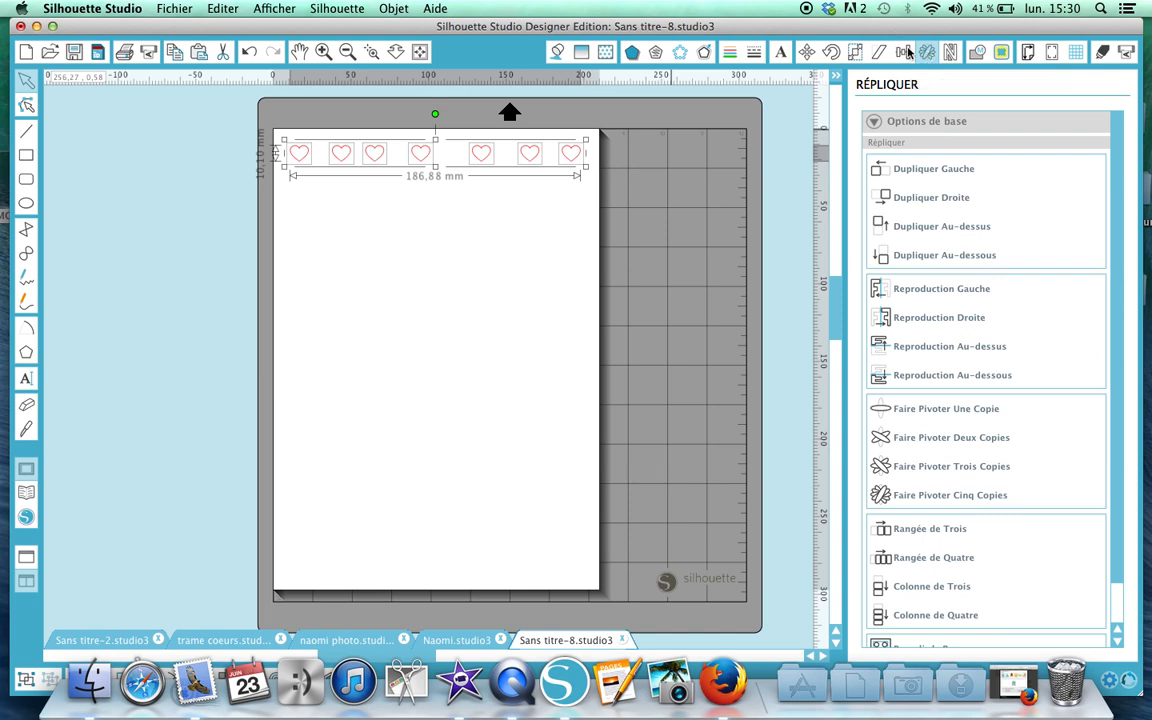
{"action": "left_click", "coordinate": [906, 52]}
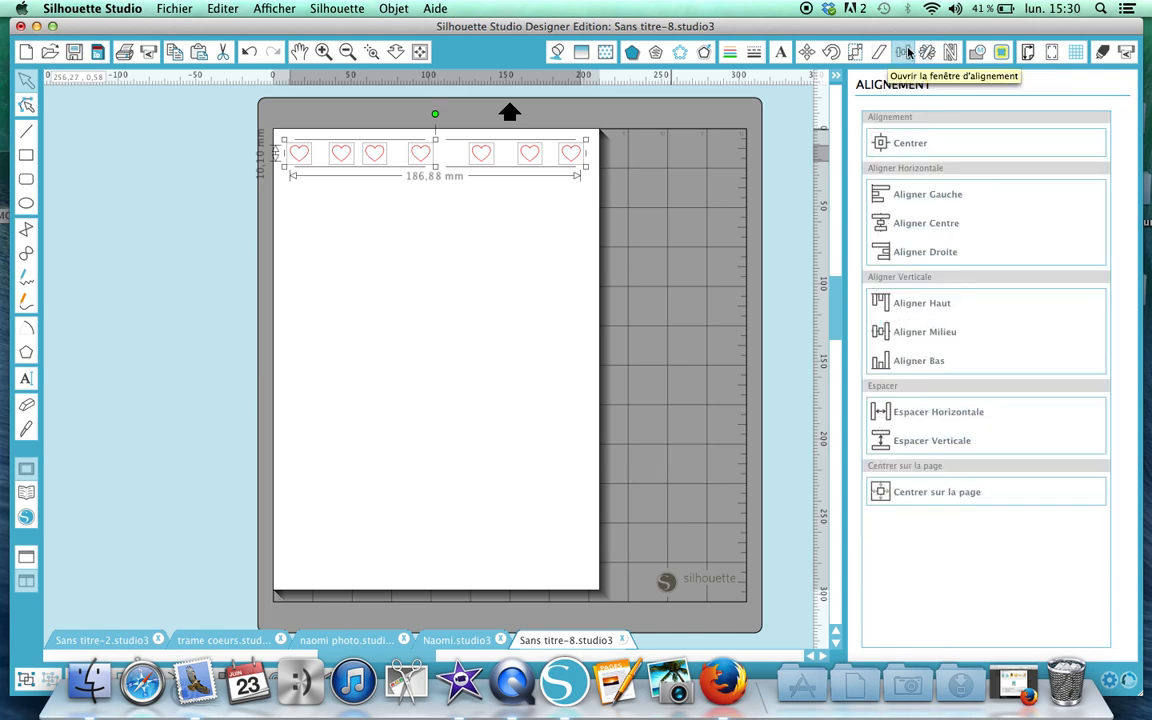
{"action": "left_click", "coordinate": [937, 414]}
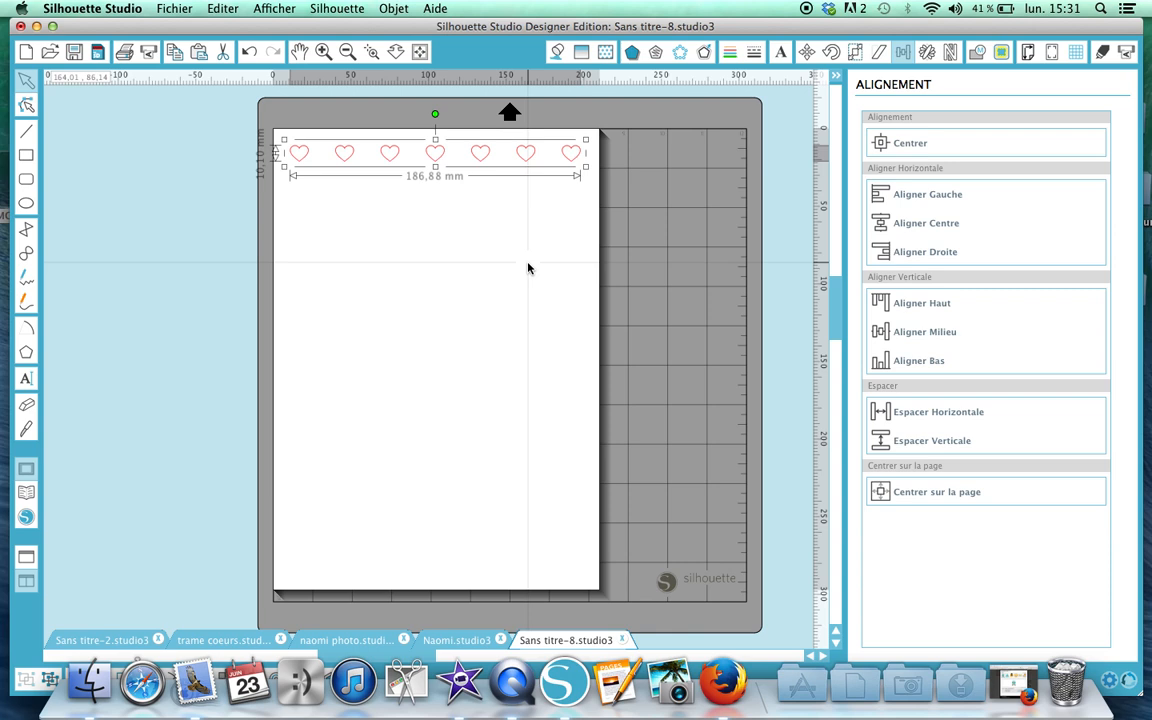
Duplicate the heart row as a staggered second row beneath the first and group the two rows.
{"action": "key", "text": "super+Right"}
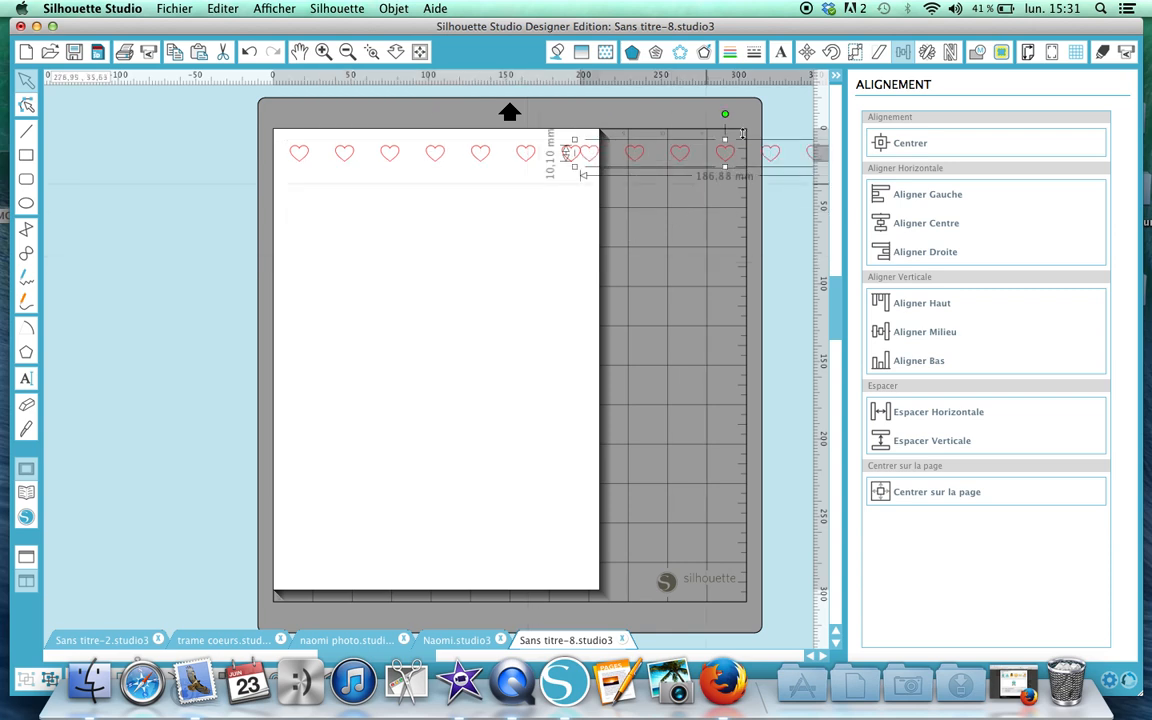
{"action": "left_click_drag", "start_coordinate": [726, 160], "coordinate": [410, 202]}
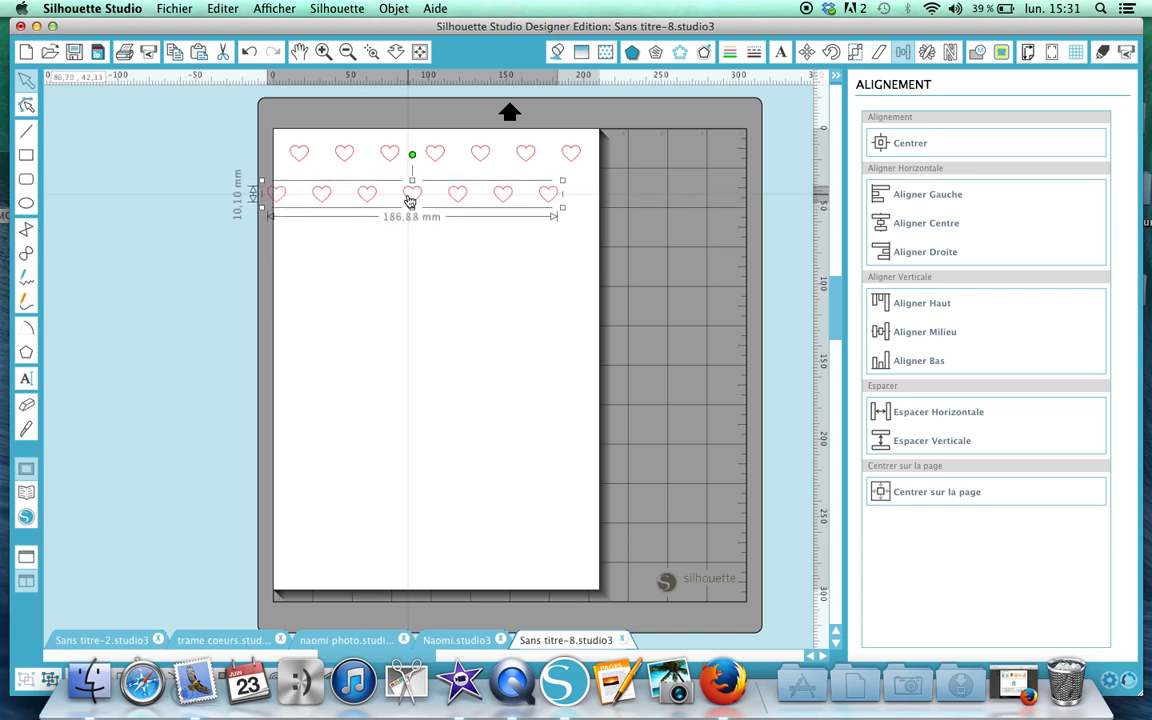
{"action": "left_click", "coordinate": [411, 312]}
{"action": "left_click_drag", "start_coordinate": [224, 118], "coordinate": [699, 278]}
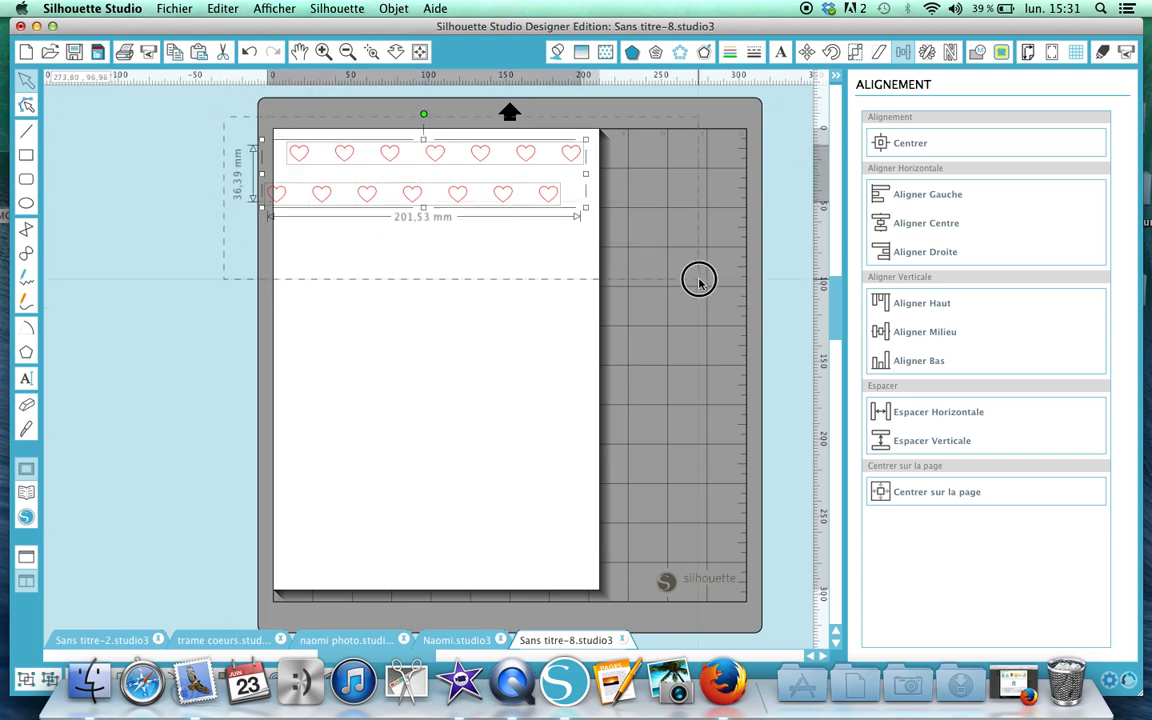
{"action": "right_click", "coordinate": [524, 197]}
{"action": "left_click", "coordinate": [560, 427]}
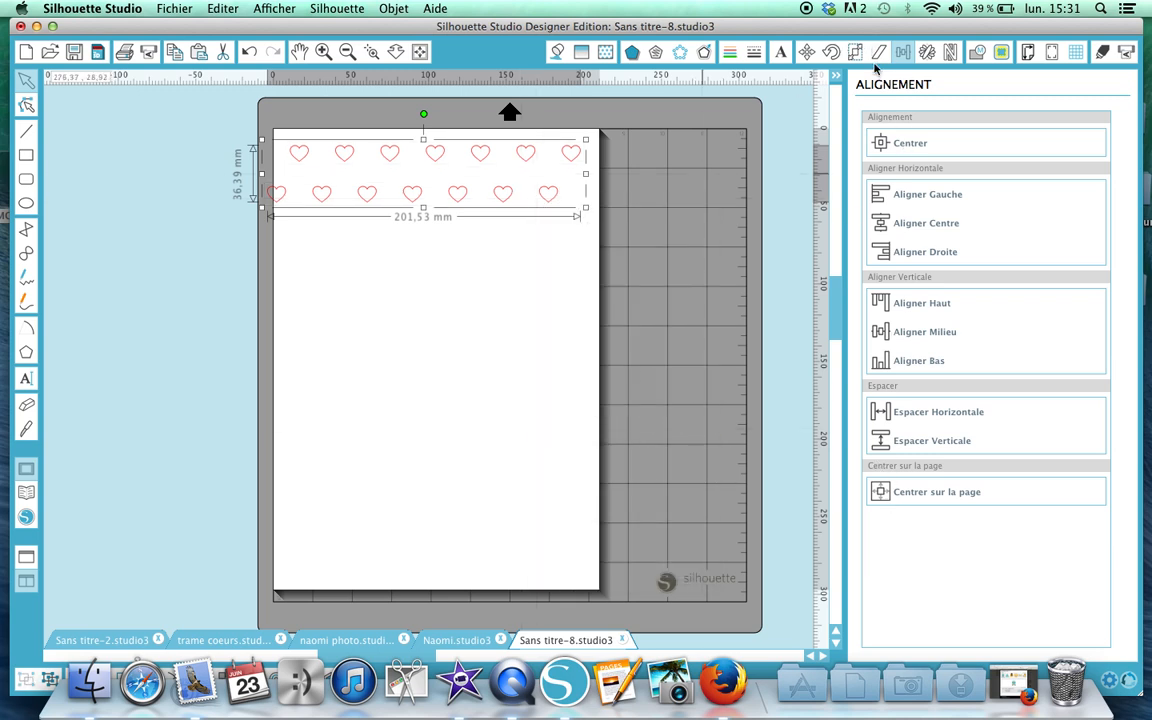
Try to fill the page with the two-row heart group, and undo the replication.
{"action": "left_click", "coordinate": [926, 52]}
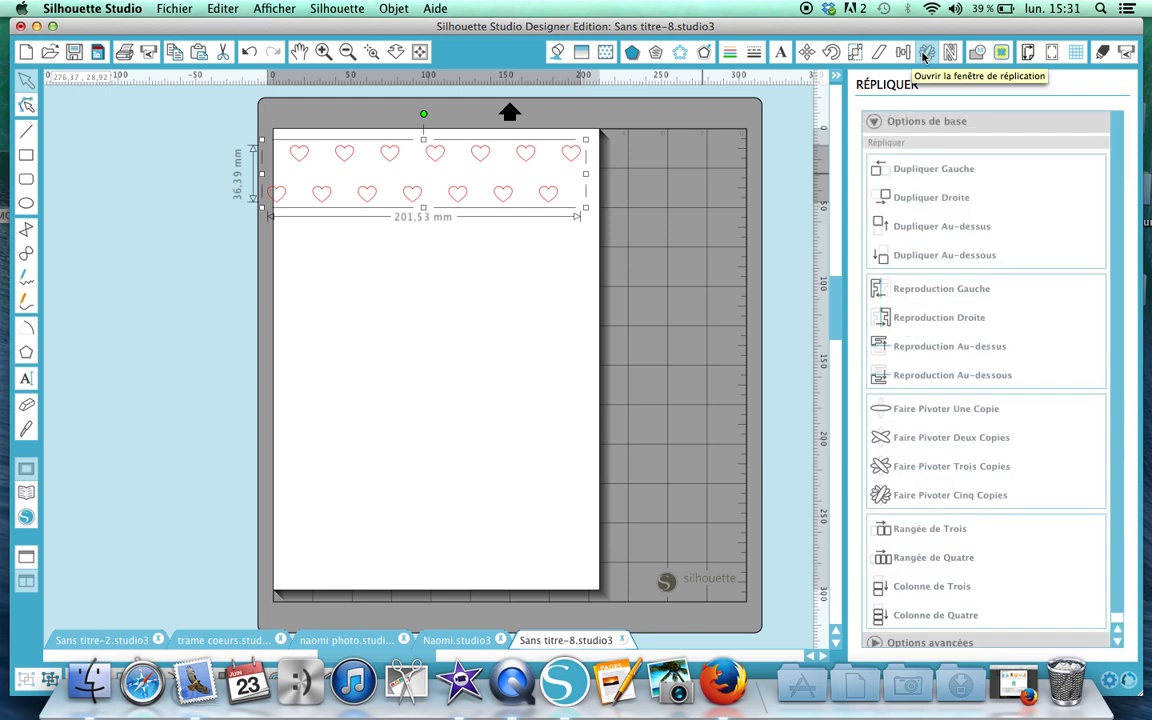
{"action": "scroll", "coordinate": [901, 511], "scroll_direction": "down", "scroll_amount": 2}
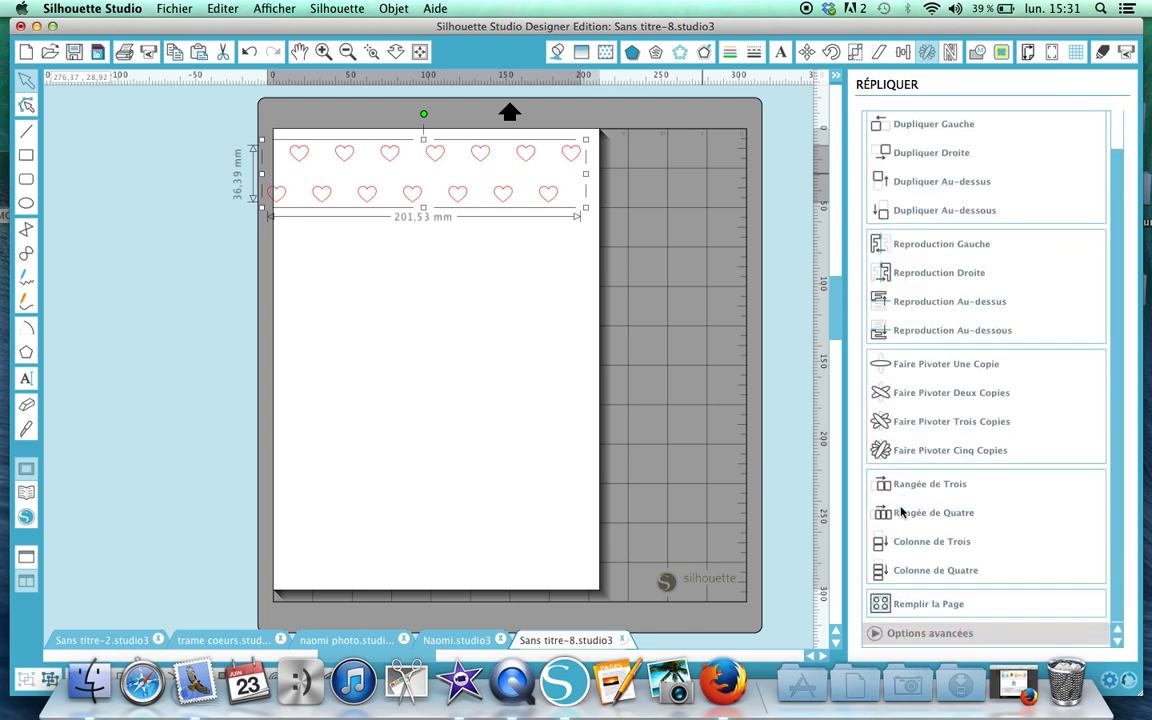
{"action": "left_click", "coordinate": [881, 605]}
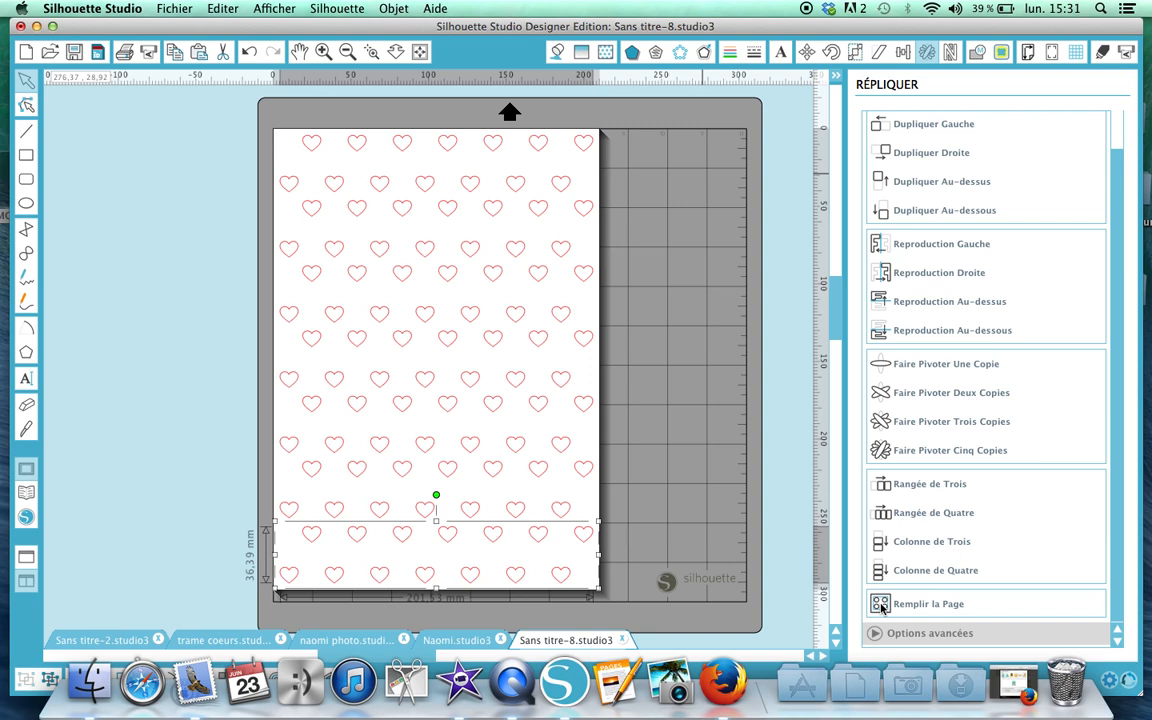
{"action": "key", "text": "super+z"}
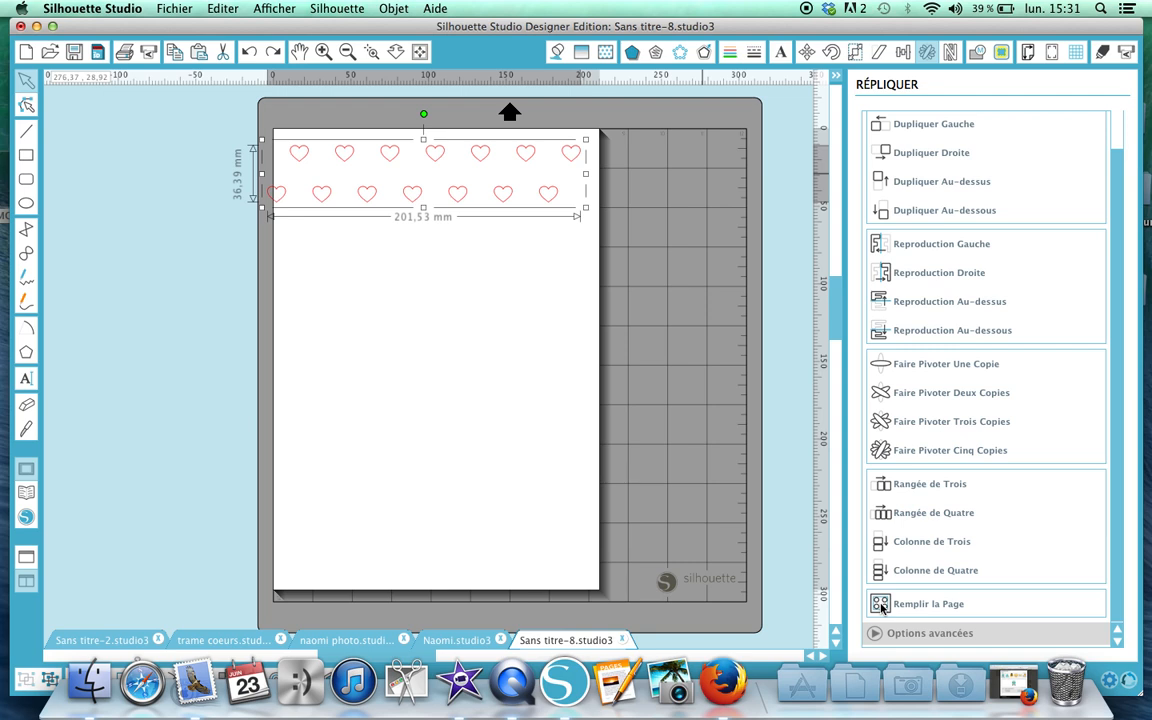
Paste a copy of the two-row group below the original and group all four rows.
{"action": "key", "text": "super+v"}
{"action": "left_click_drag", "start_coordinate": [474, 203], "coordinate": [459, 279]}
{"action": "left_click_drag", "start_coordinate": [207, 123], "coordinate": [682, 428]}
{"action": "key", "text": "super+g"}
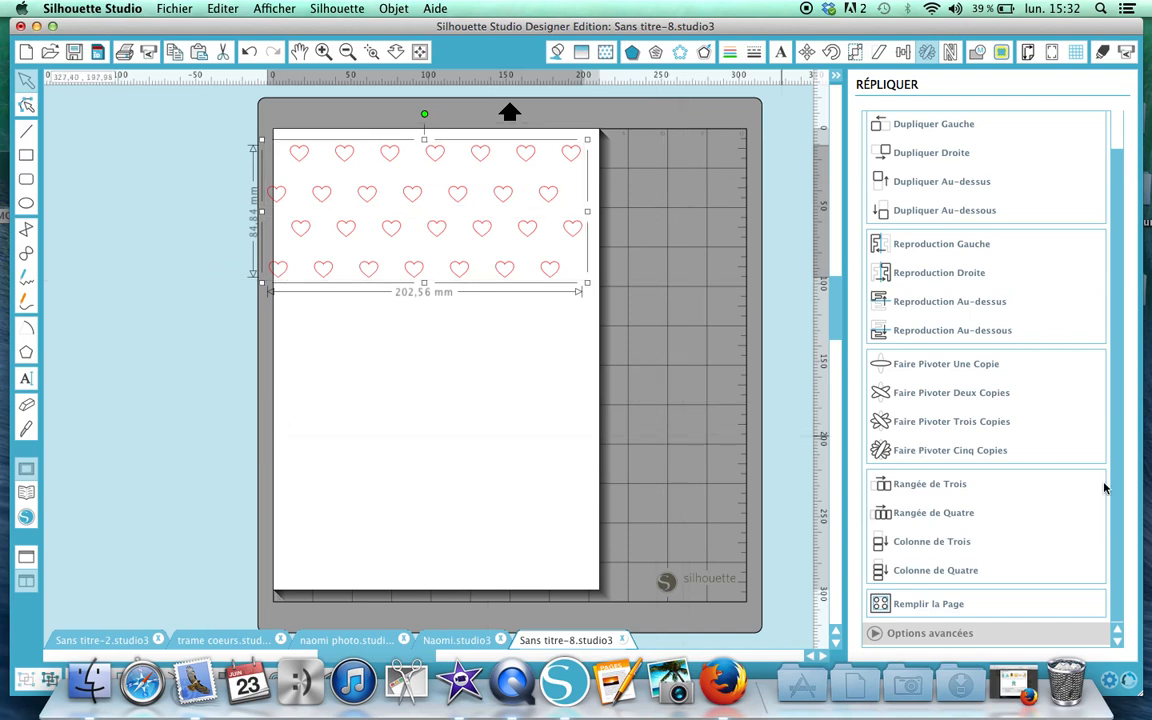
Fill the page with the four-row heart group and group the resulting blocks into one pattern.
{"action": "left_click", "coordinate": [952, 605]}
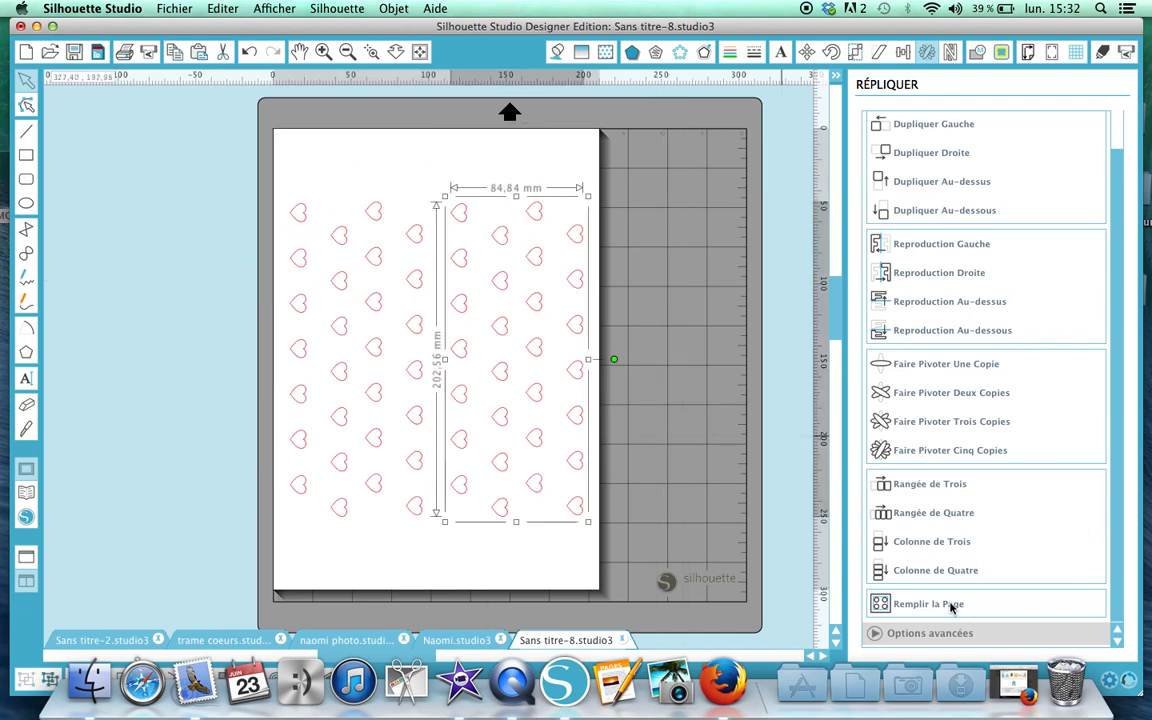
{"action": "left_click", "coordinate": [684, 375]}
{"action": "left_click_drag", "start_coordinate": [231, 175], "coordinate": [665, 500]}
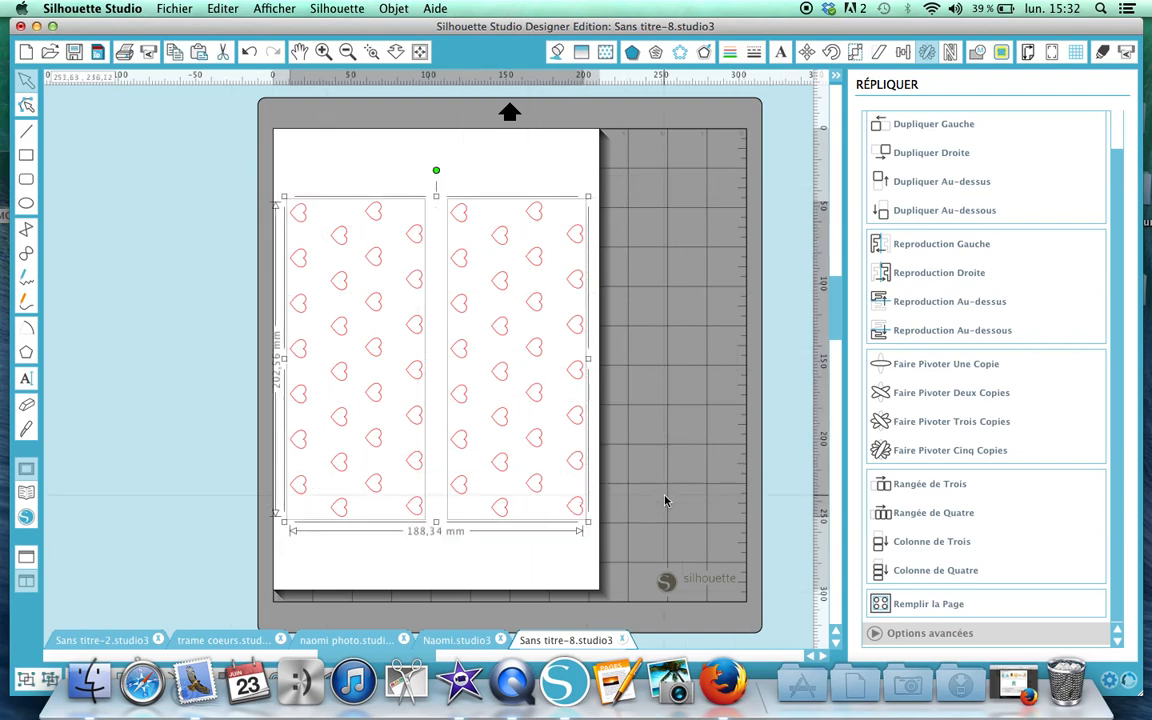
{"action": "key", "text": "super+g"}
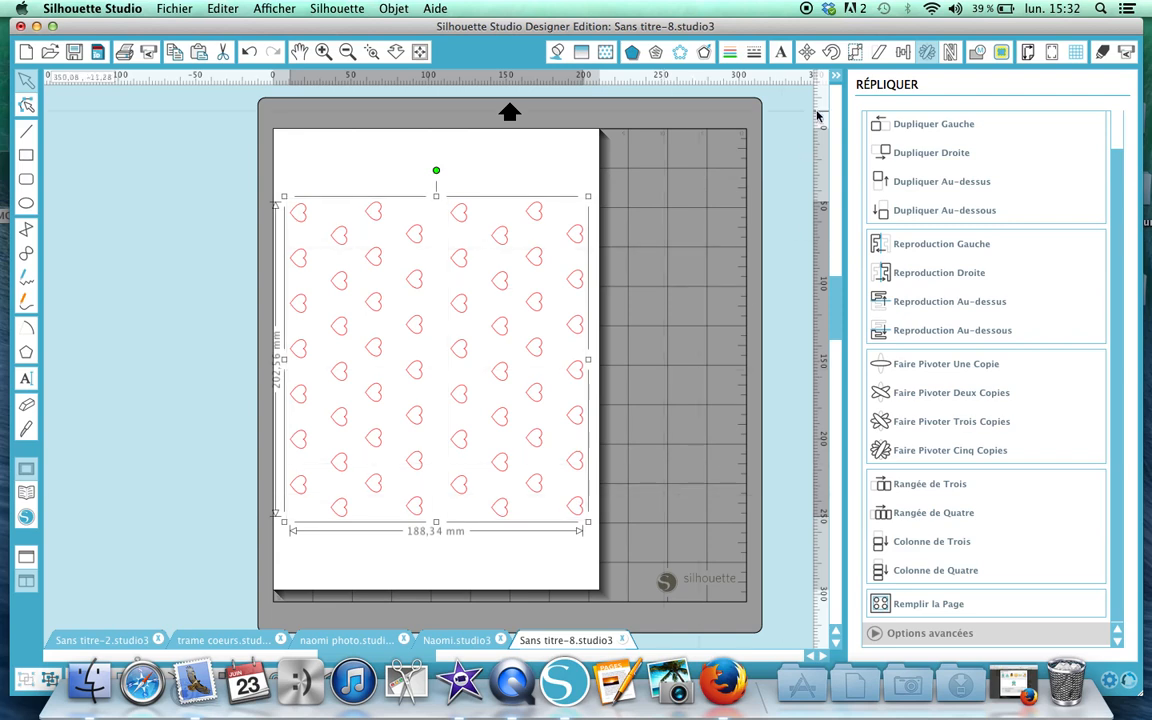
Rotate the grouped heart pattern 90° counterclockwise and shift it slightly left on the page.
{"action": "left_click", "coordinate": [831, 52]}
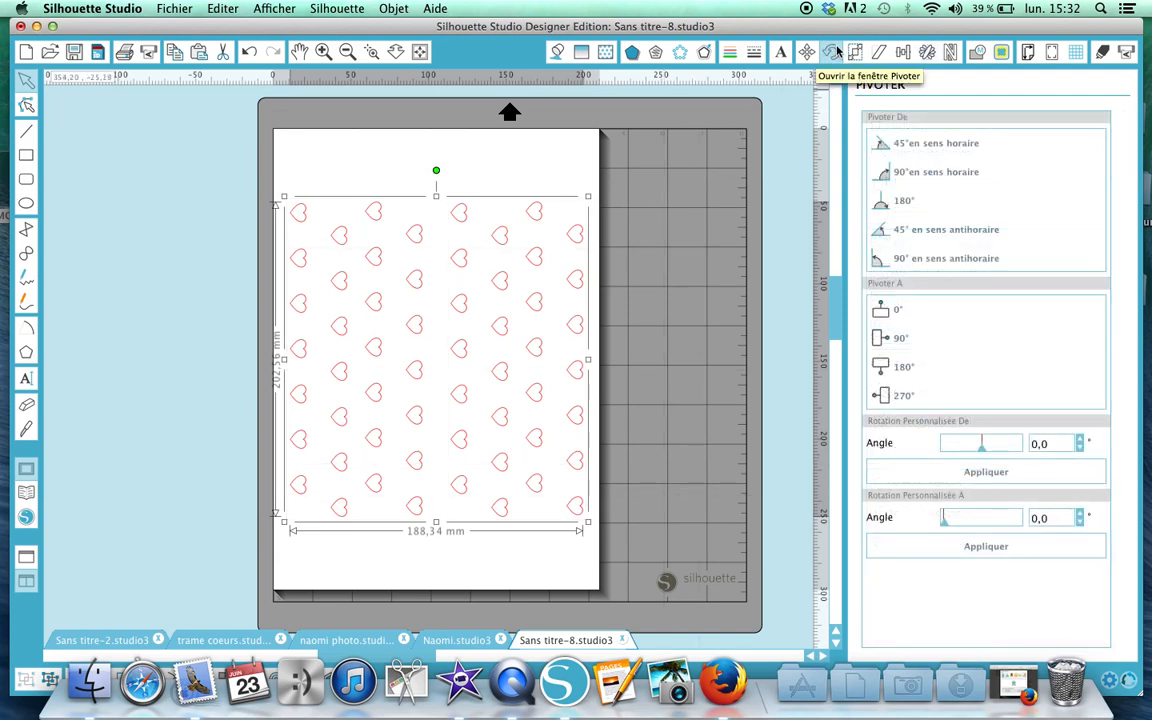
{"action": "left_click", "coordinate": [916, 264]}
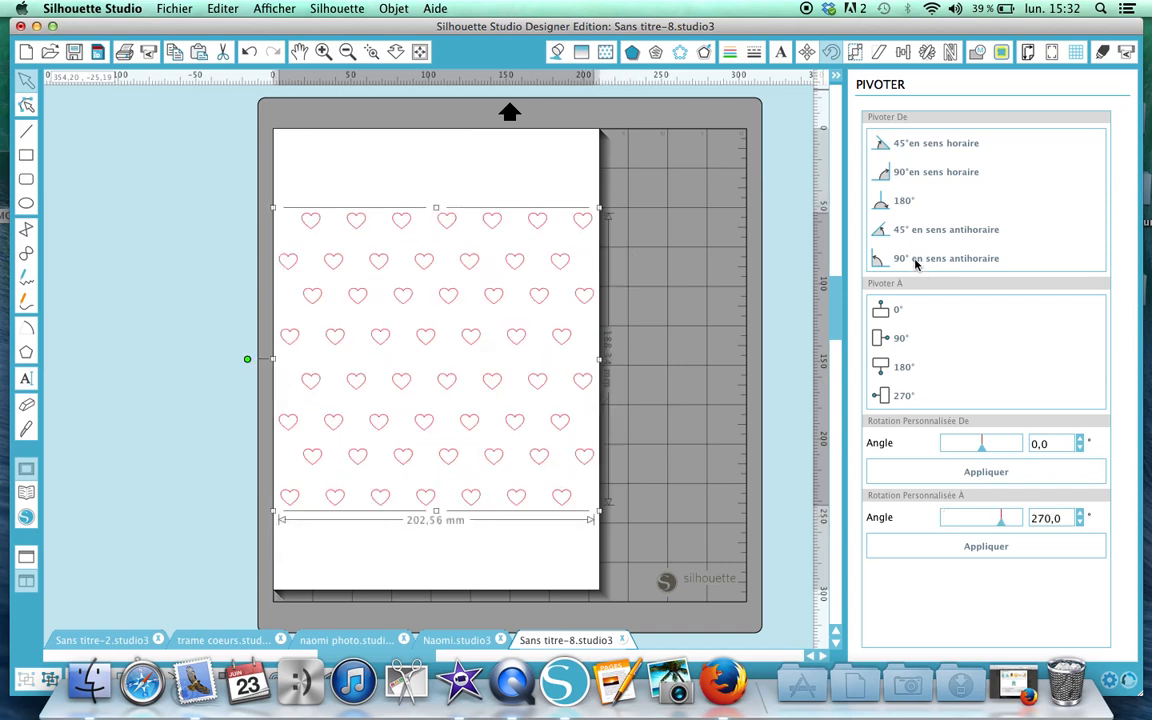
{"action": "left_click", "coordinate": [448, 300]}
{"action": "left_click_drag", "start_coordinate": [448, 300], "coordinate": [441, 299]}
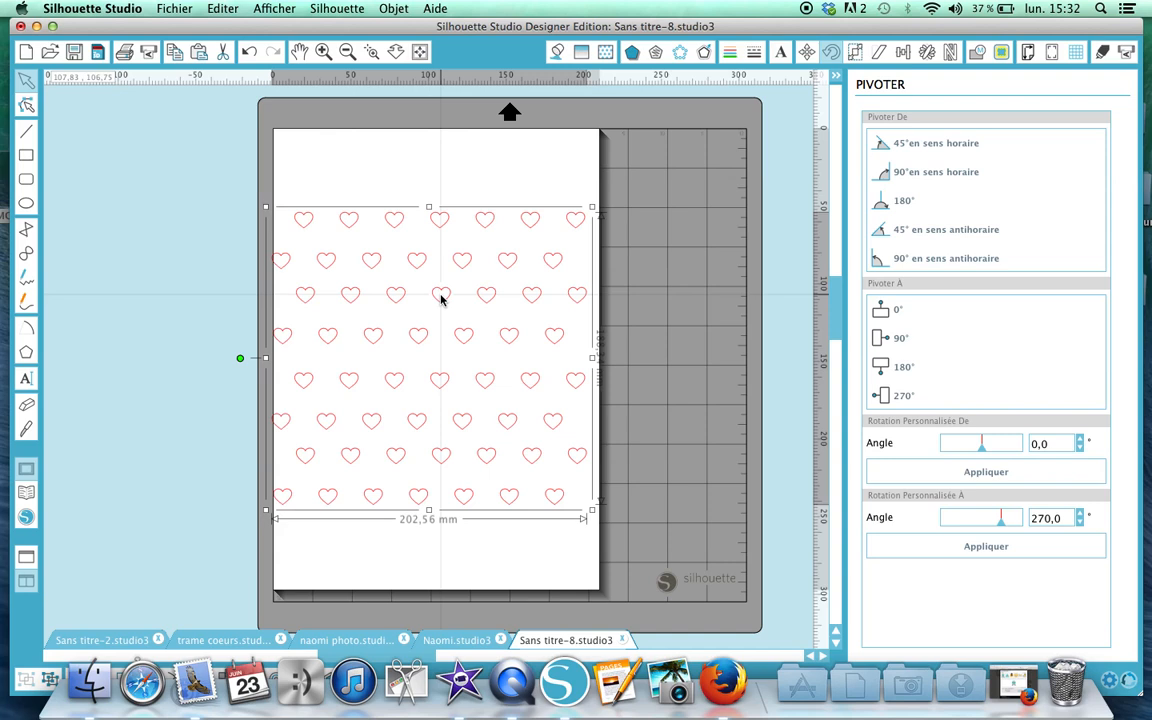
Copy the heart pattern into the open photo document and position it so the hearts cover the child's photo.
{"action": "key", "text": "super+c"}
{"action": "left_click", "coordinate": [390, 640]}
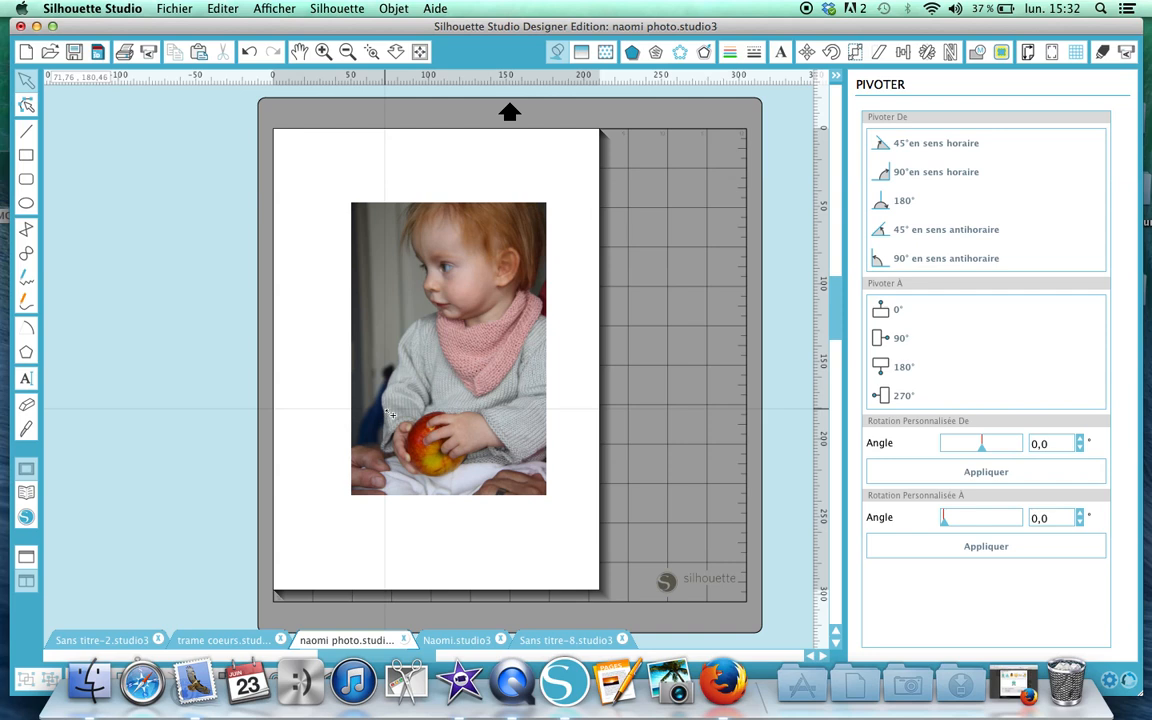
{"action": "key", "text": "super+v"}
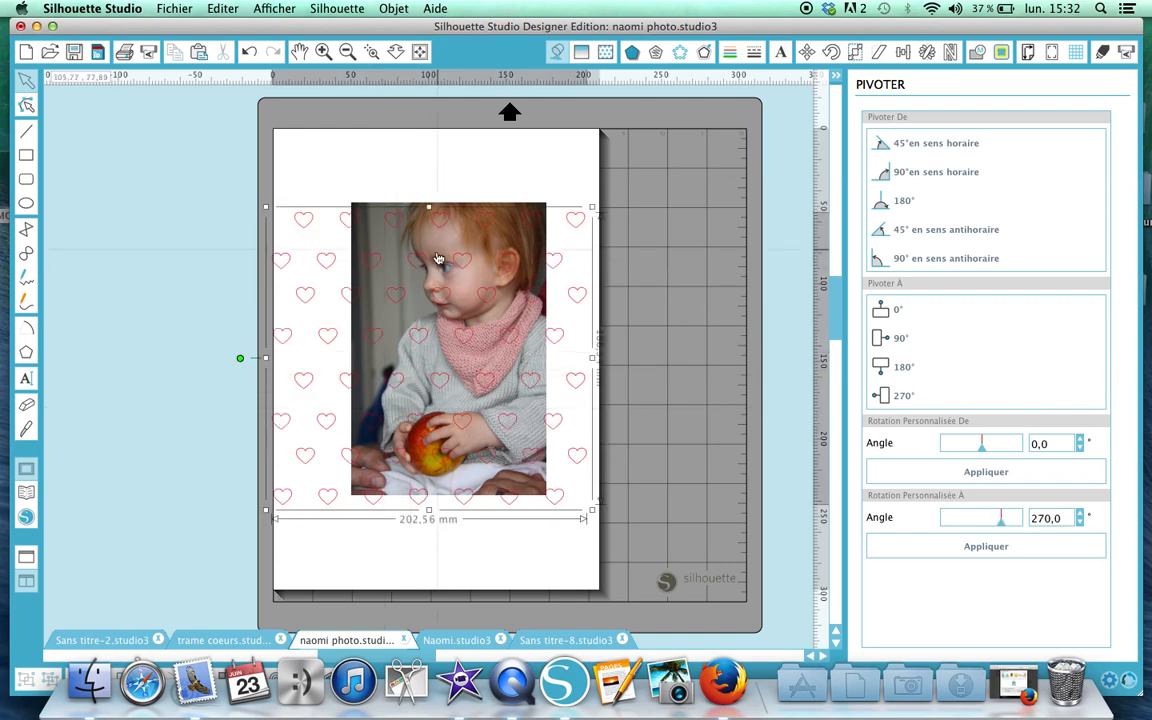
{"action": "left_click_drag", "start_coordinate": [420, 260], "coordinate": [451, 240]}
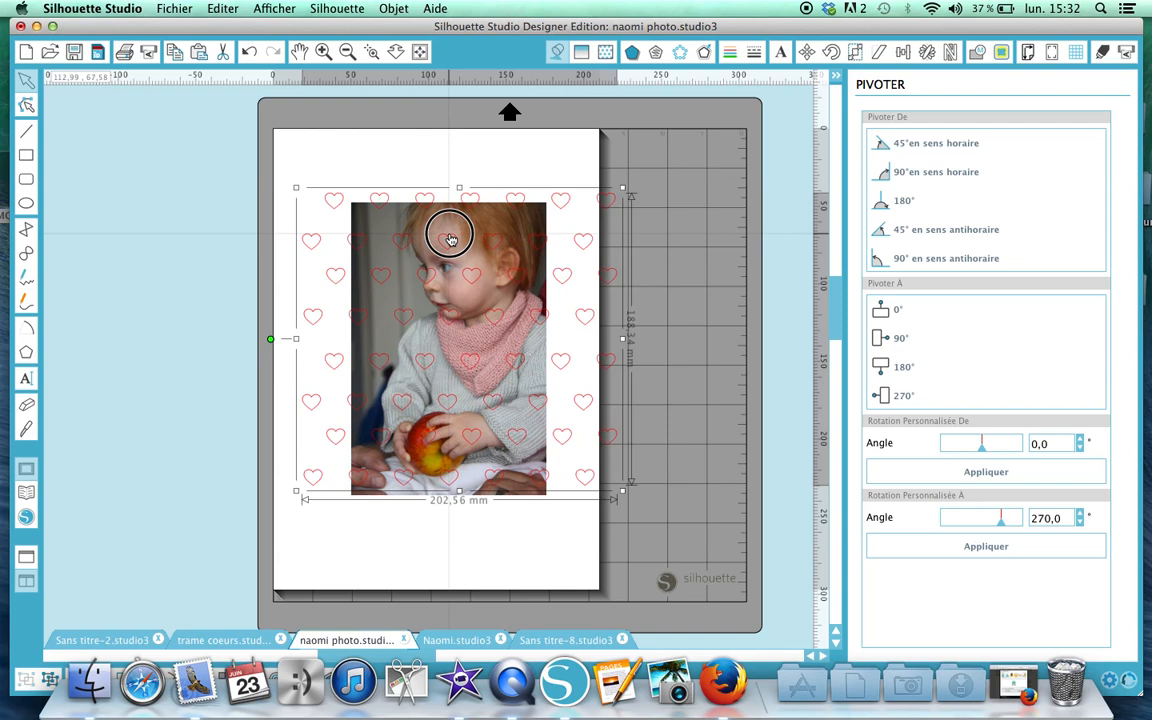
{"action": "mouse_move", "coordinate": [451, 240]}
{"action": "left_mouse_down"}
{"action": "mouse_move", "coordinate": [429, 230]}
{"action": "mouse_move", "coordinate": [439, 249]}
{"action": "left_mouse_up"}
{"action": "left_click_drag", "start_coordinate": [447, 260], "coordinate": [436, 243]}
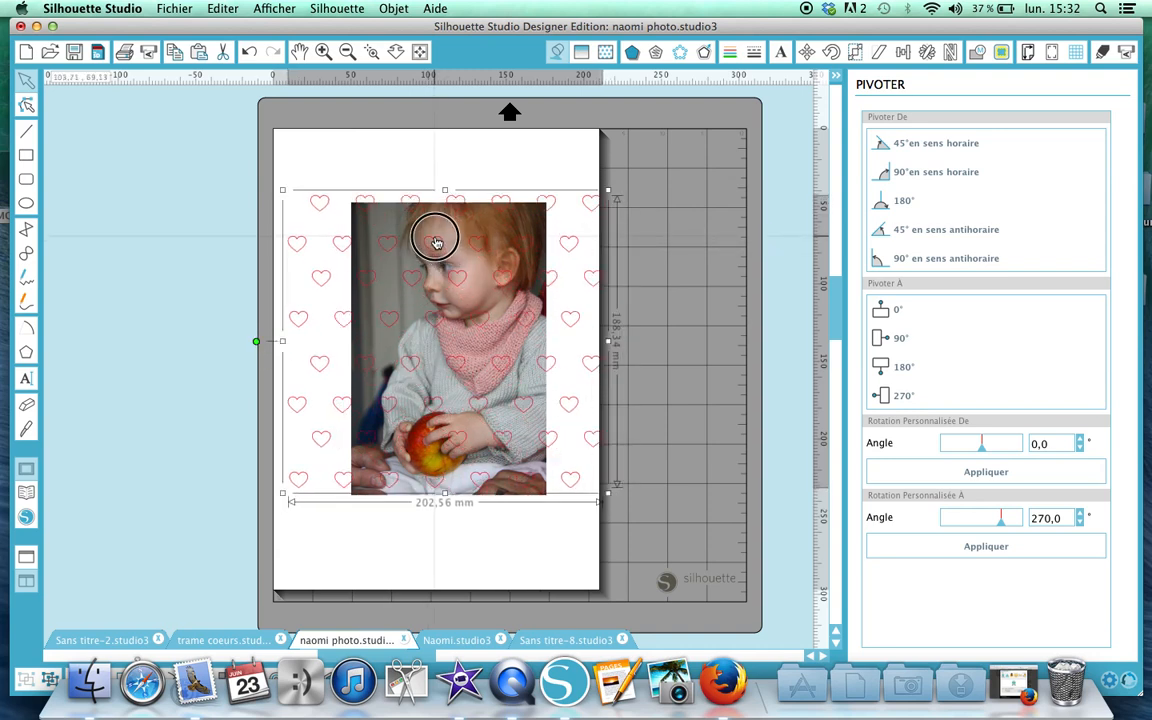
{"action": "left_click_drag", "start_coordinate": [436, 243], "coordinate": [437, 247]}
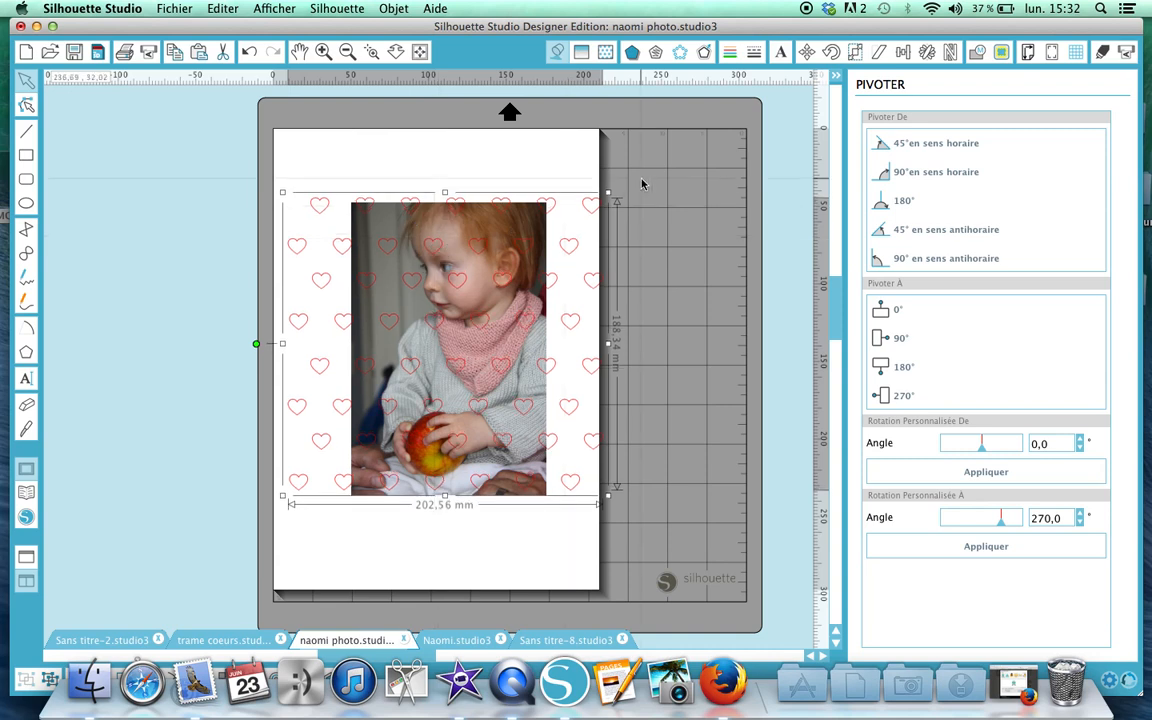
Fill the heart pattern with white and remove its red outline.
{"action": "left_click", "coordinate": [557, 57]}
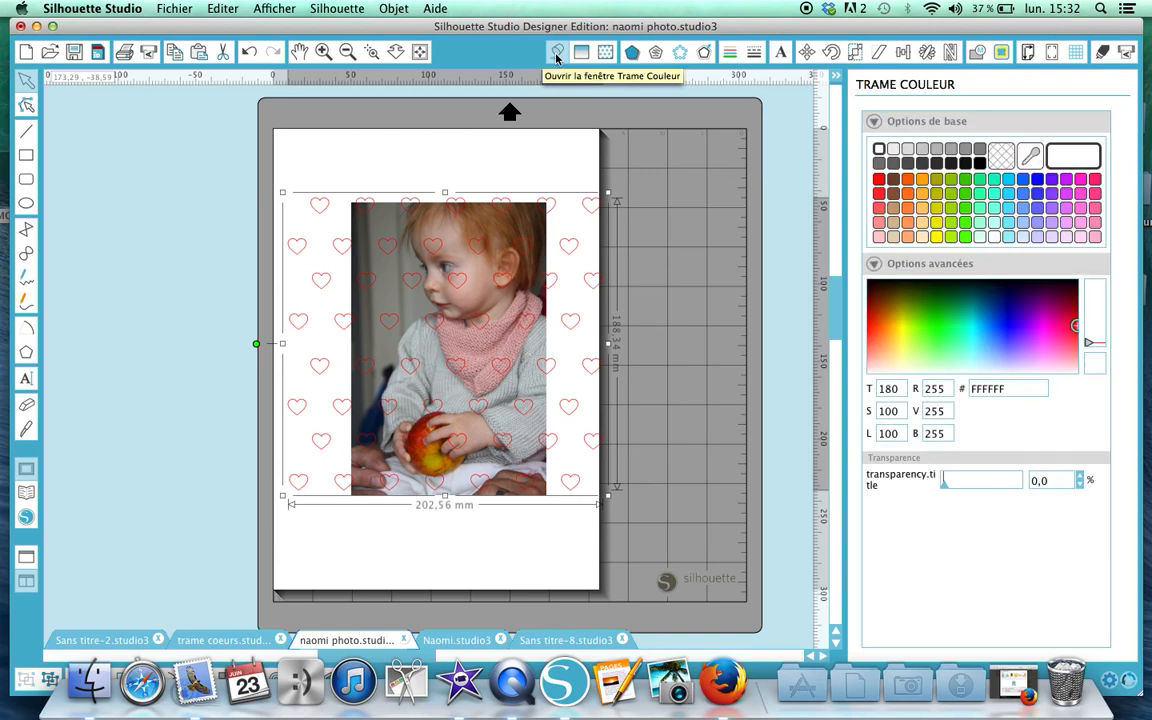
{"action": "left_click", "coordinate": [1076, 160]}
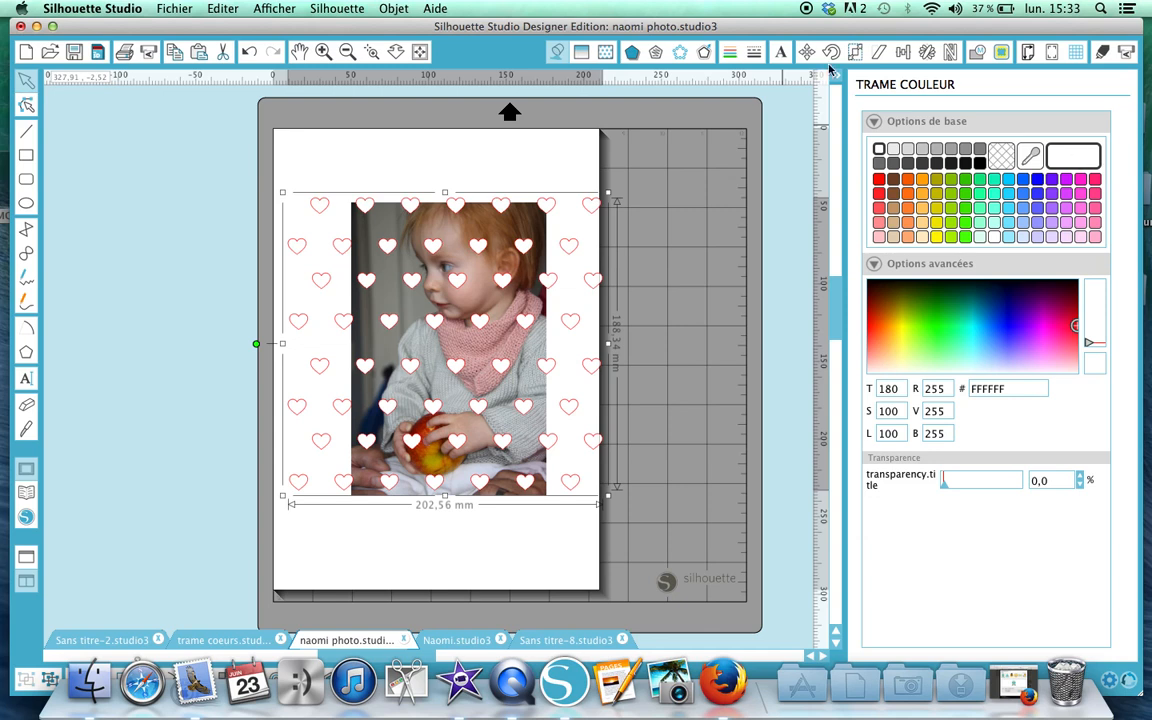
{"action": "left_click", "coordinate": [732, 56]}
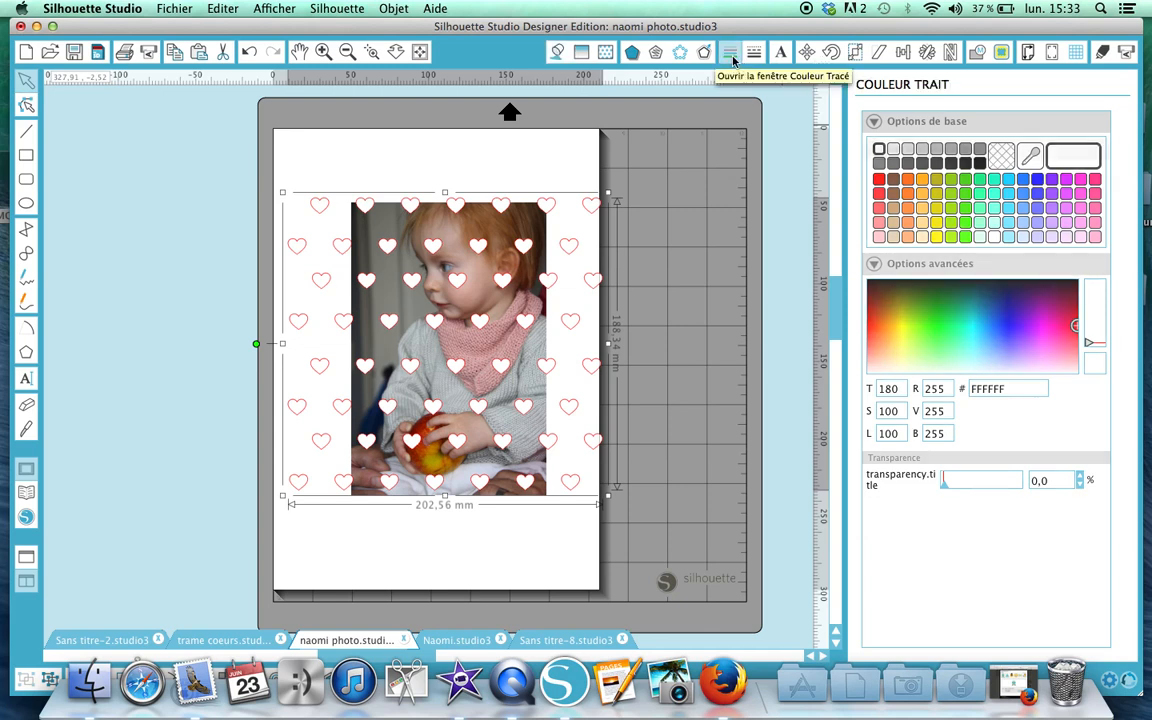
{"action": "left_click", "coordinate": [1004, 160]}
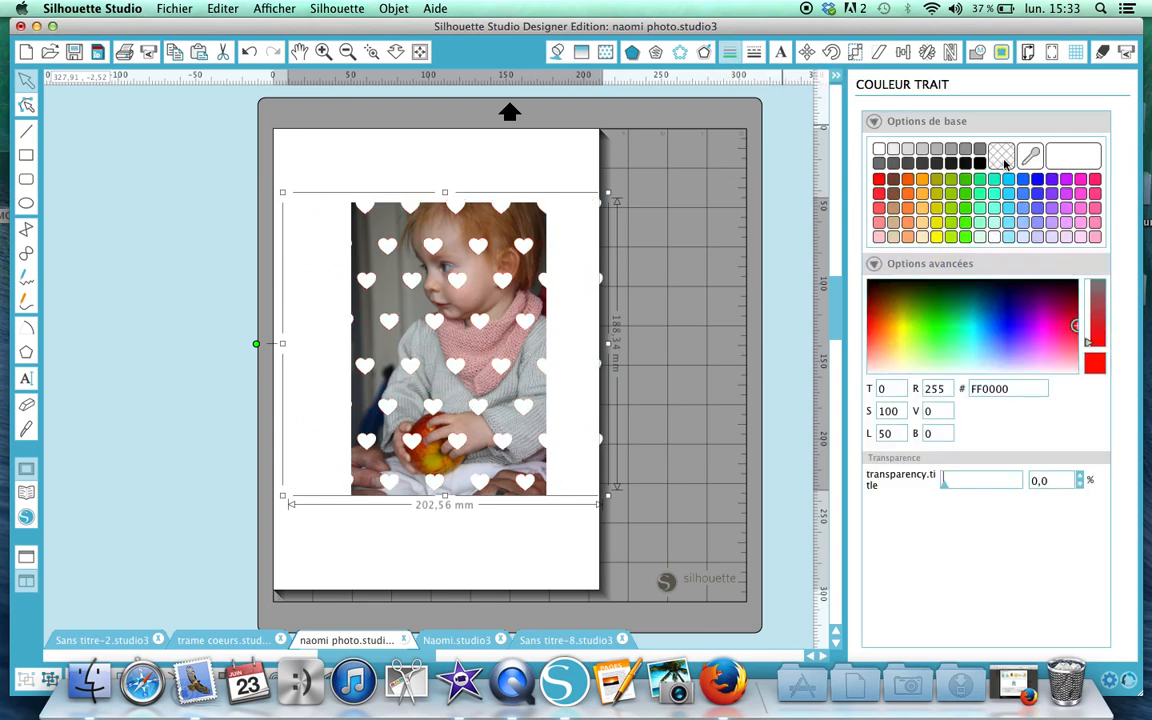
Set the white heart fill's transparency to 53.6%.
{"action": "left_click", "coordinate": [558, 57]}
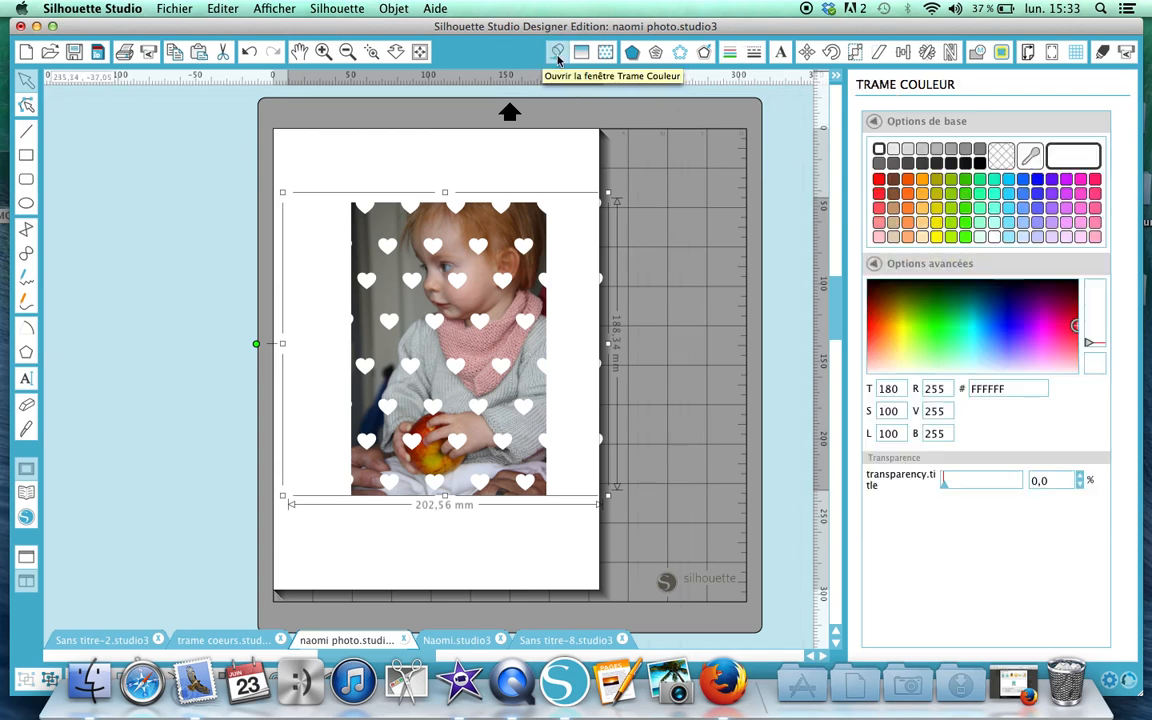
{"action": "left_click", "coordinate": [944, 483]}
{"action": "left_click_drag", "start_coordinate": [944, 483], "coordinate": [986, 484]}
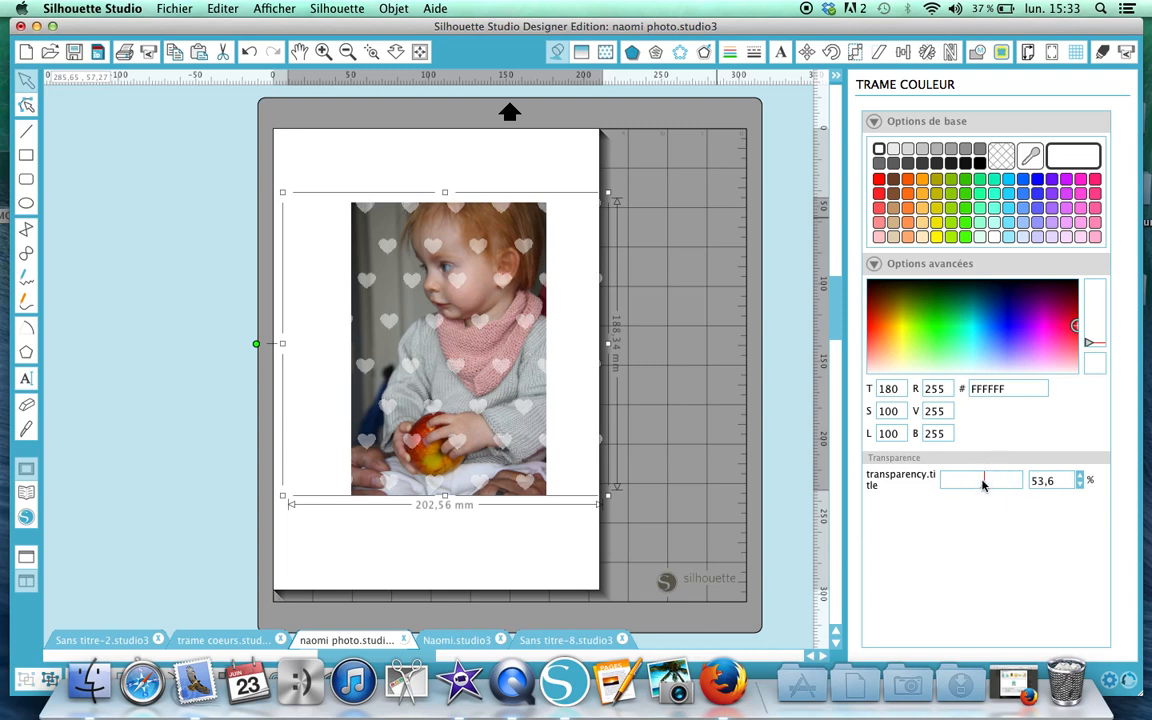
{"action": "left_click", "coordinate": [517, 545]}
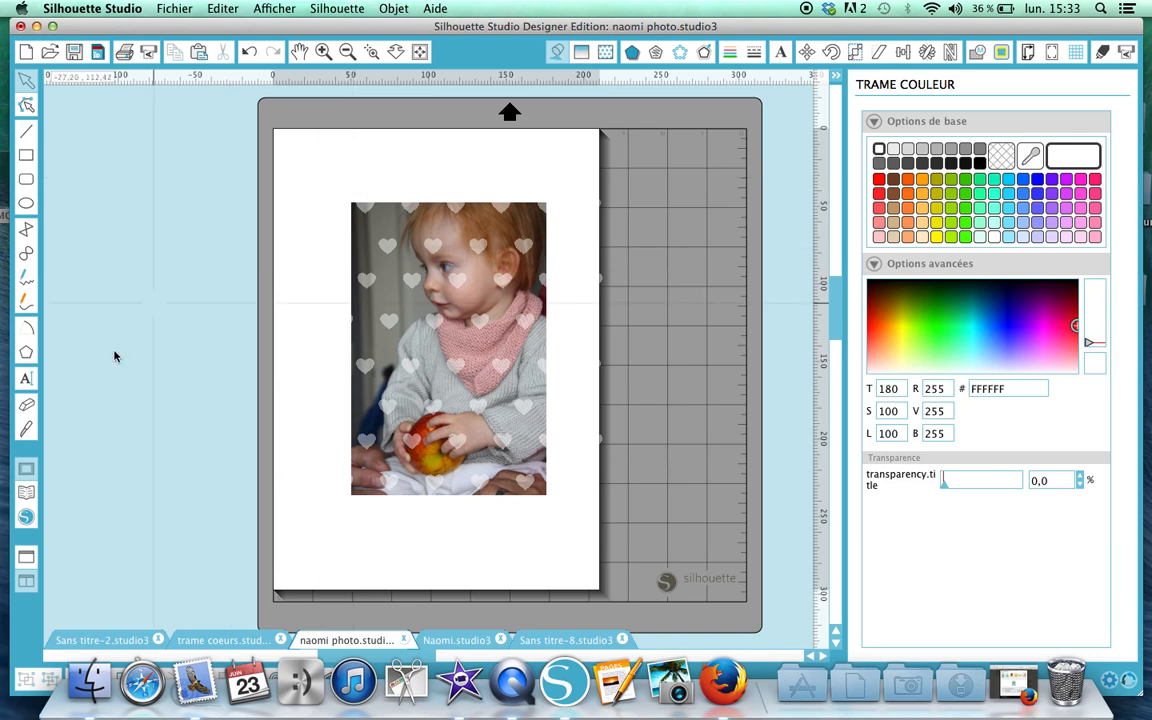
Add the child's first name in capitals in the 72 pt Bebas font and place it over the lower part of the photo.
{"action": "left_click", "coordinate": [25, 381]}
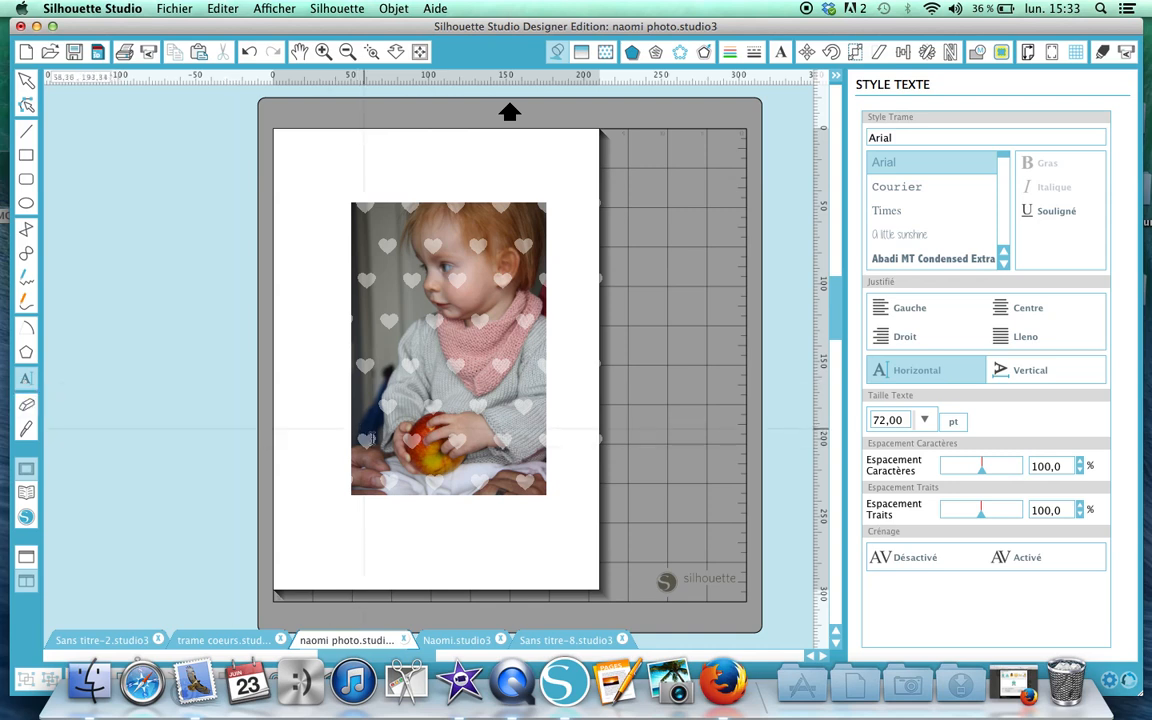
{"action": "left_click", "coordinate": [455, 454]}
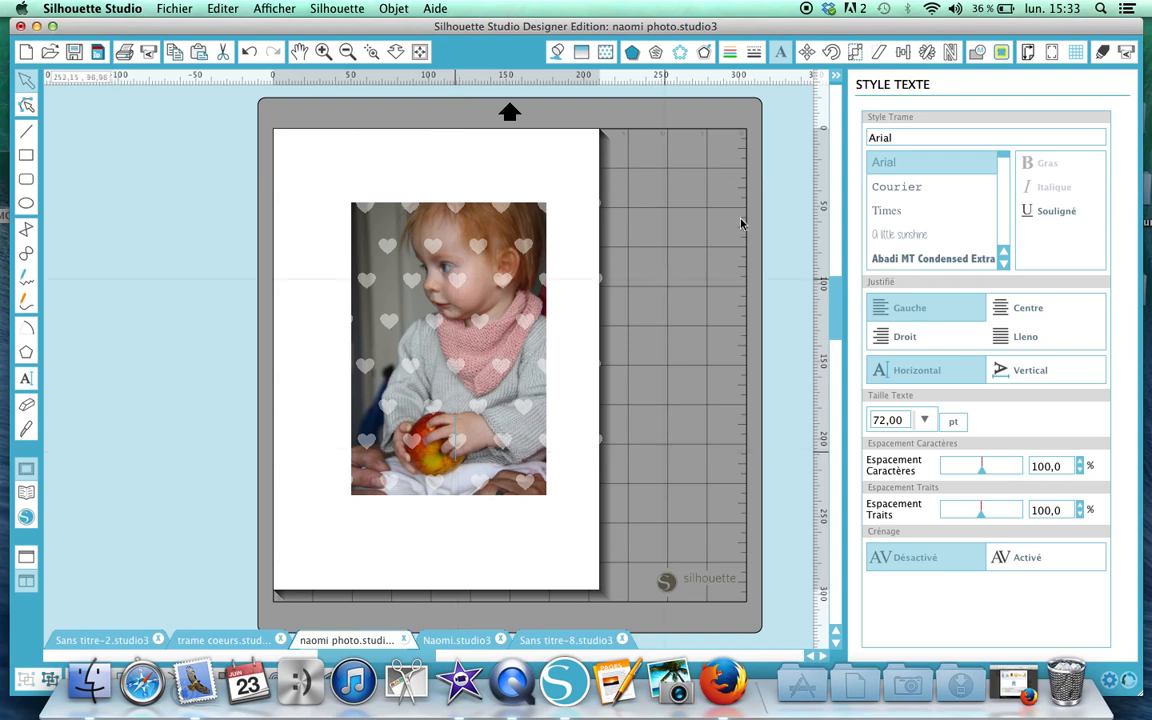
{"action": "left_click_drag", "start_coordinate": [895, 139], "coordinate": [855, 145]}
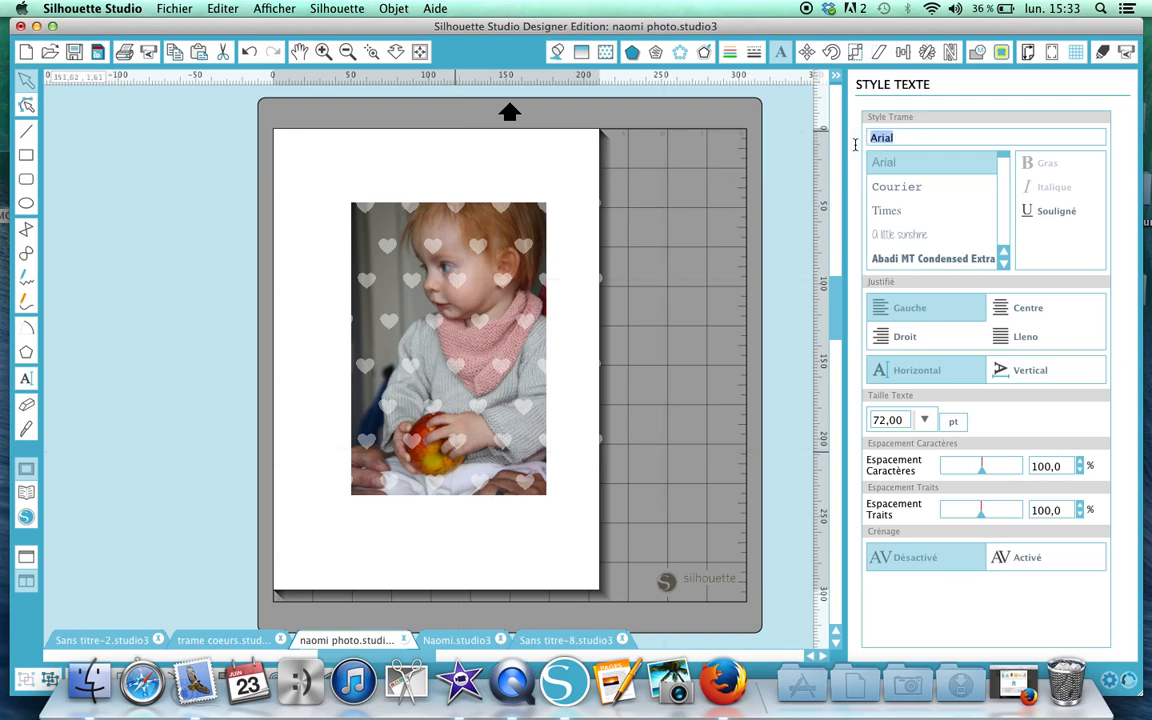
{"action": "type", "text": "bebas"}
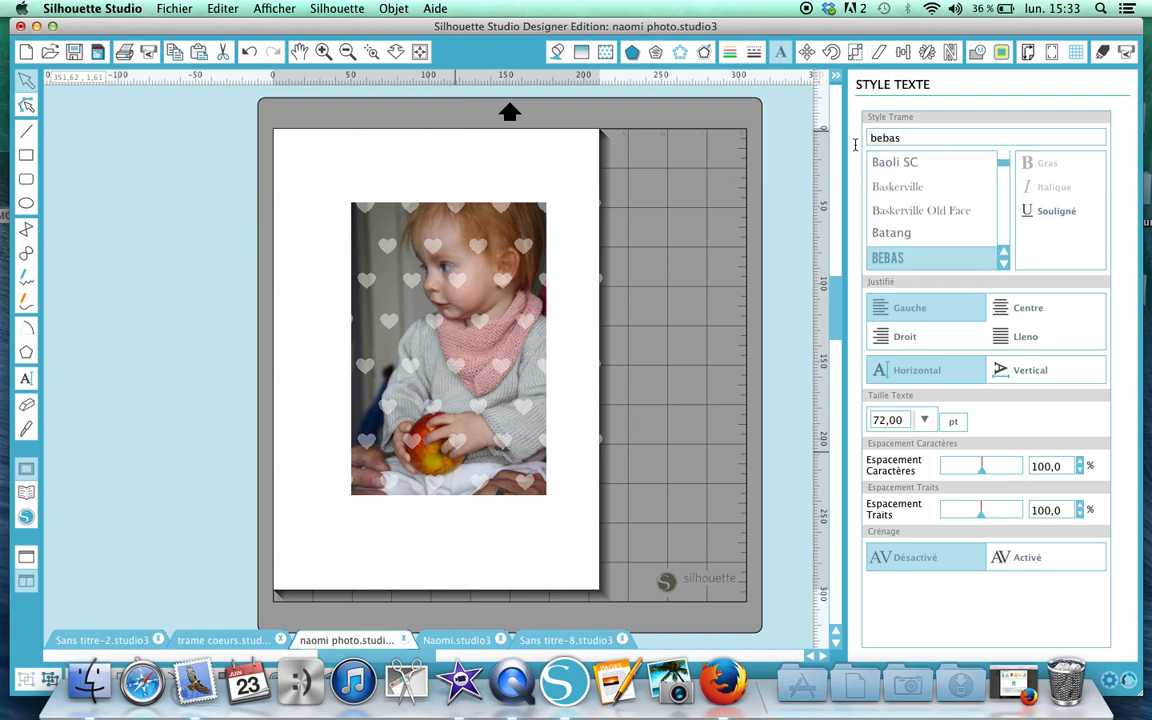
{"action": "left_click", "coordinate": [898, 259]}
{"action": "type", "text": "NAO"}
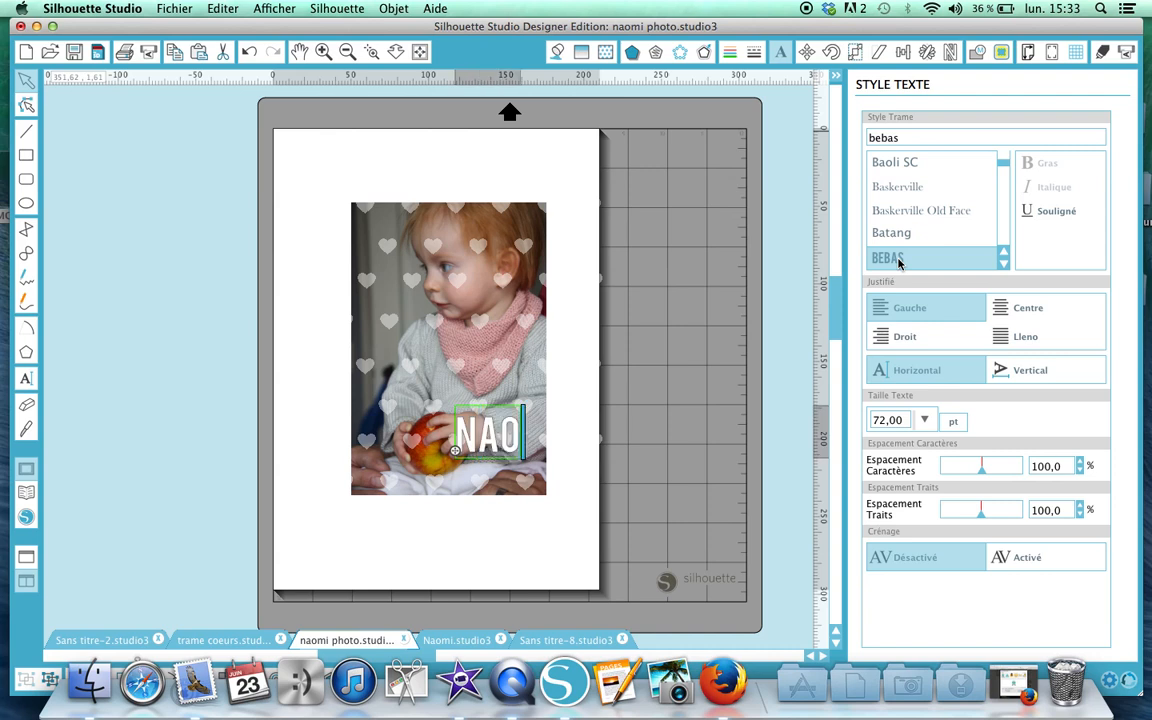
{"action": "type", "text": "MI"}
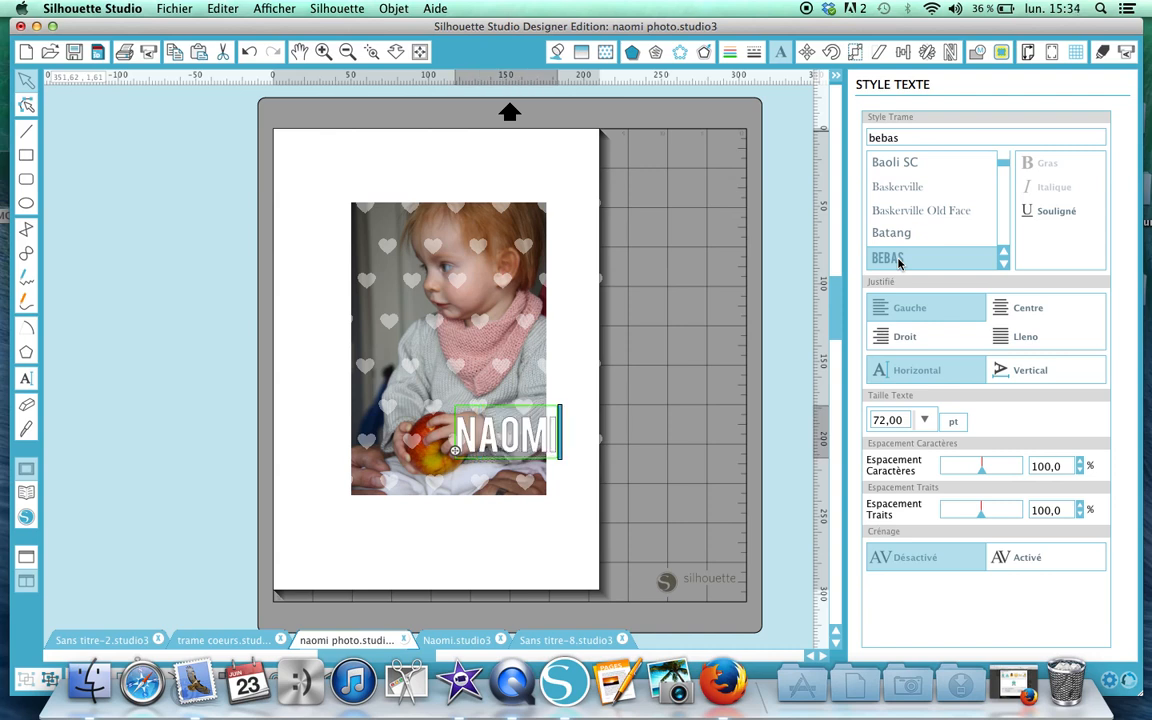
{"action": "left_click", "coordinate": [590, 541]}
{"action": "left_click_drag", "start_coordinate": [509, 442], "coordinate": [489, 427]}
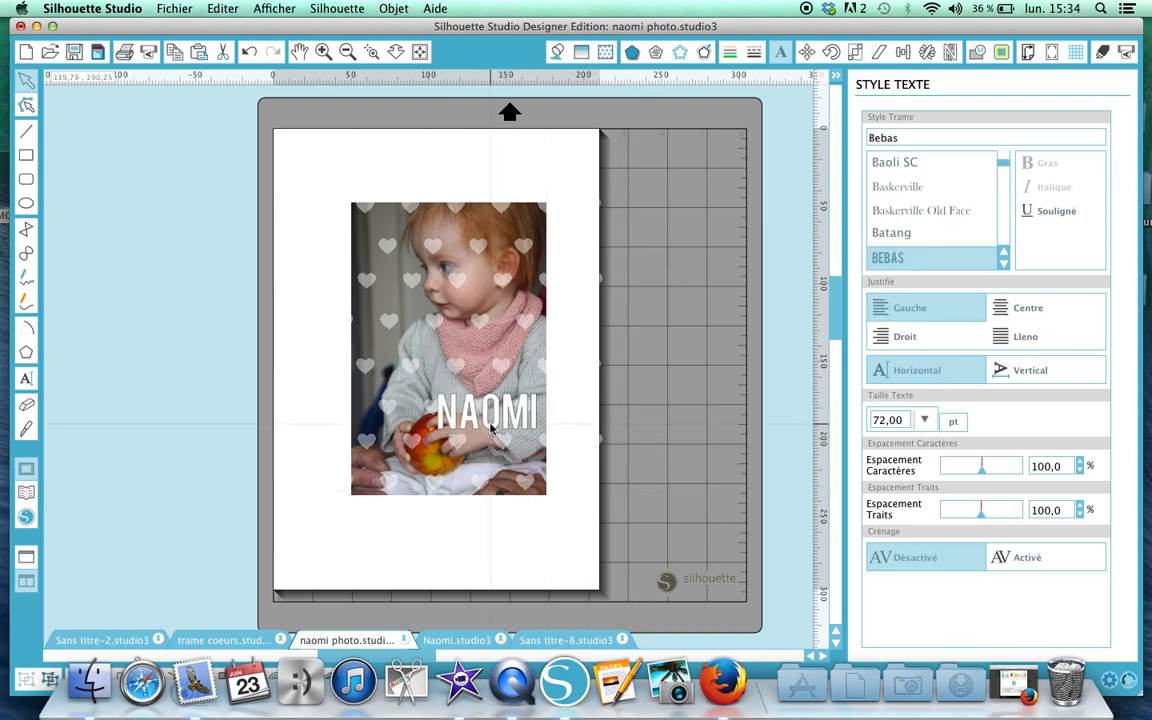
Remove the outline colour from the child's name text.
{"action": "left_click", "coordinate": [731, 52]}
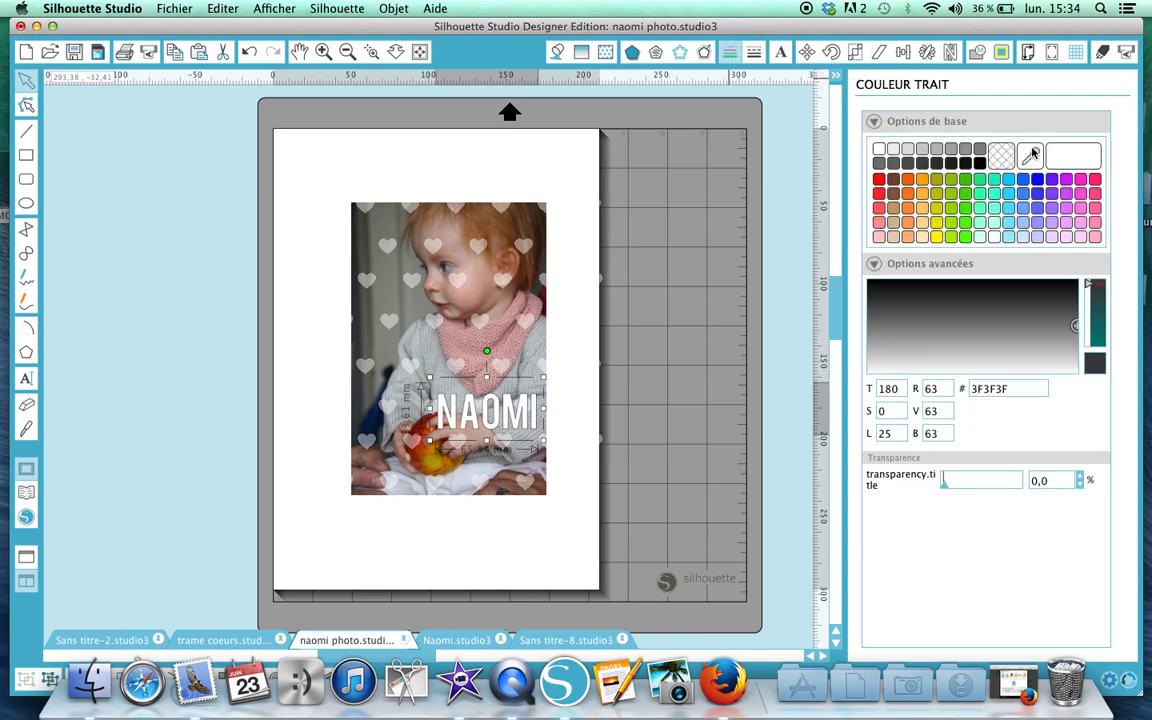
{"action": "left_click", "coordinate": [1001, 157]}
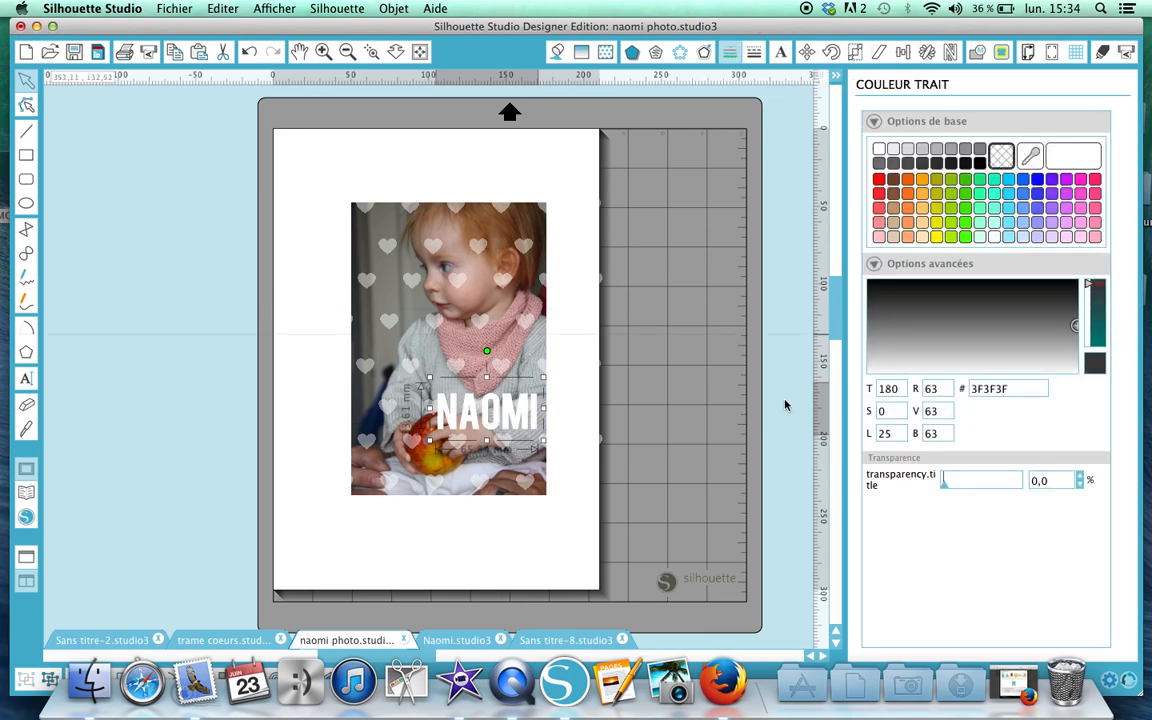
{"action": "left_click", "coordinate": [879, 150]}
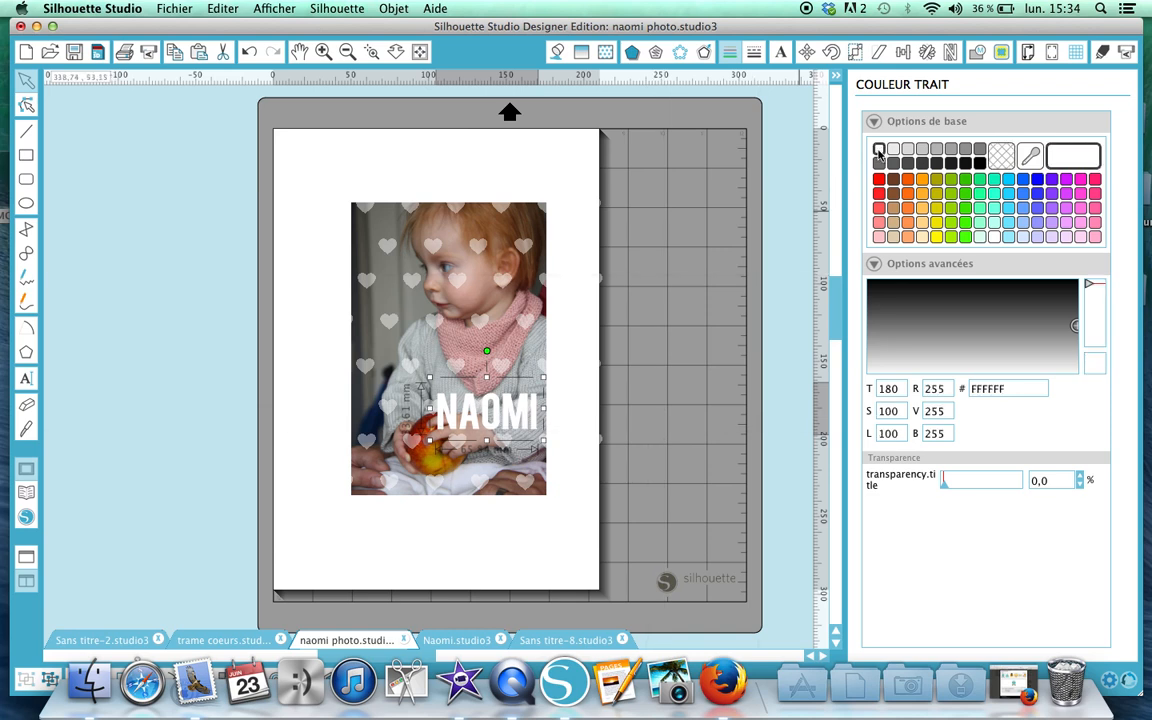
{"action": "left_click", "coordinate": [999, 154]}
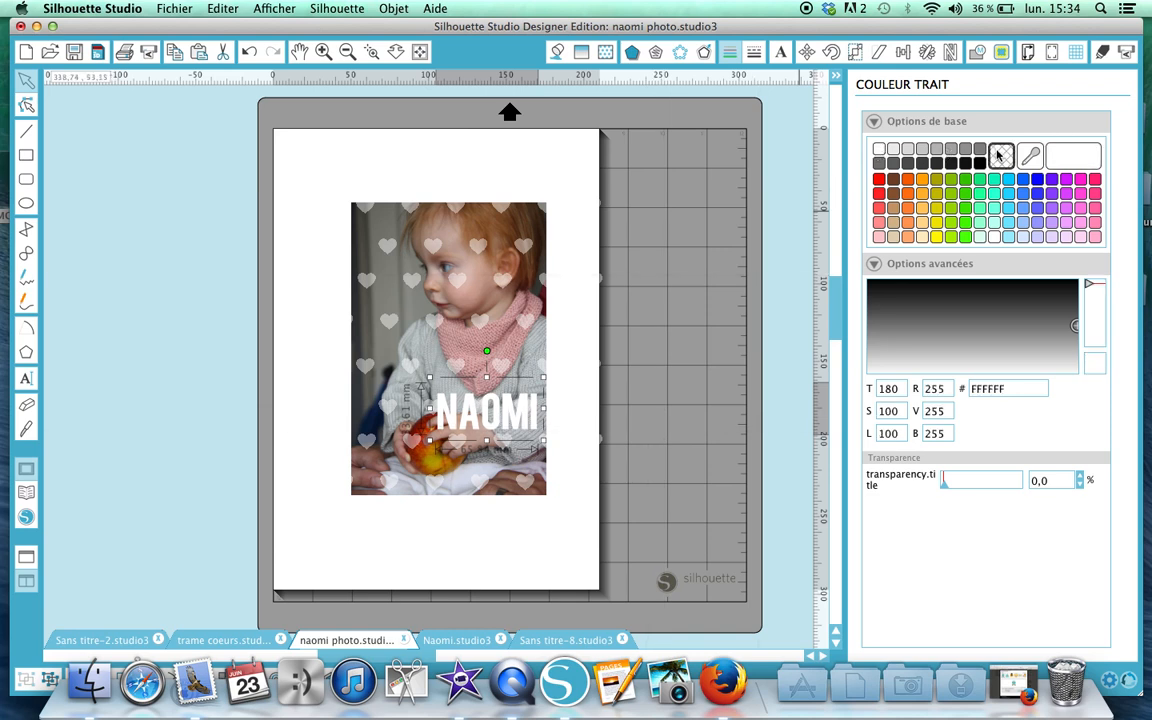
Add the text "Je t'aime" below the child's name near the photo's lower edge.
{"action": "left_click", "coordinate": [27, 378]}
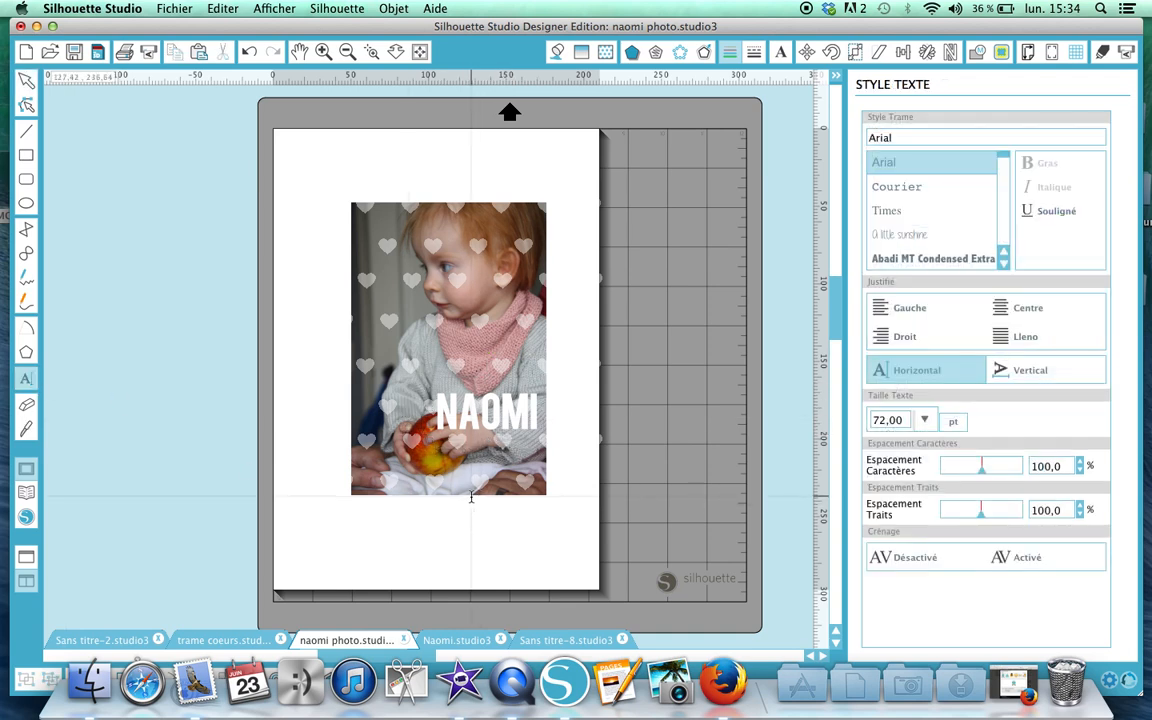
{"action": "left_click", "coordinate": [471, 498]}
{"action": "type", "text": "J"}
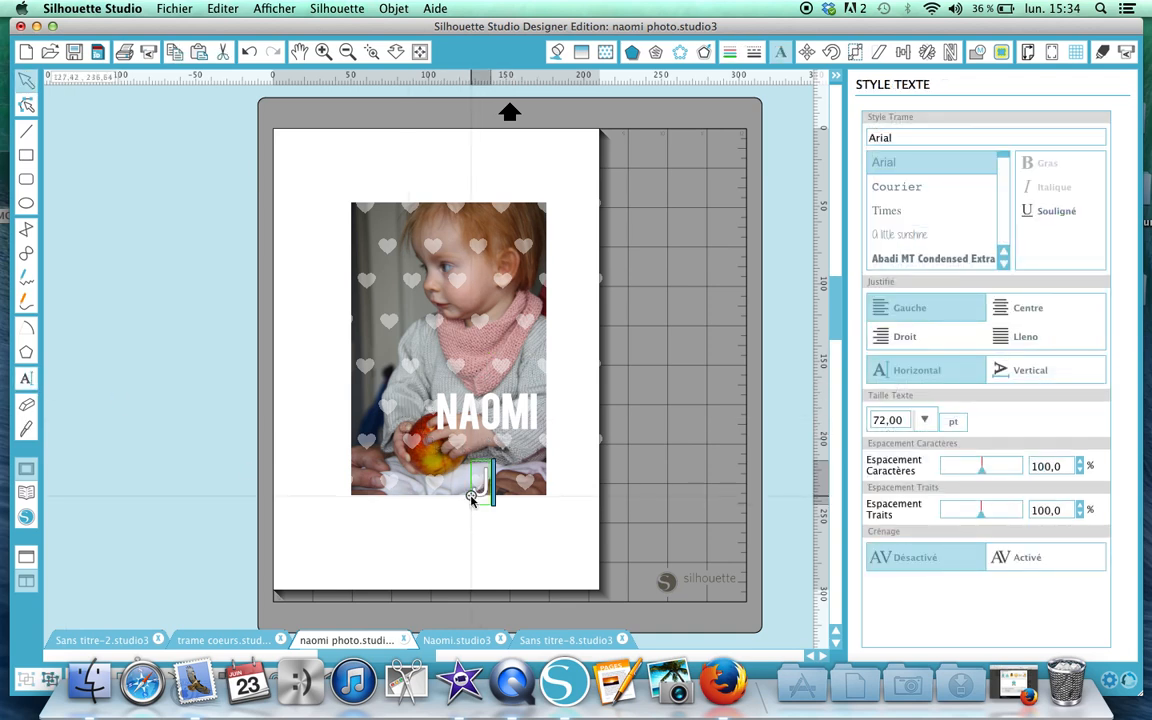
{"action": "type", "text": "e t'aime"}
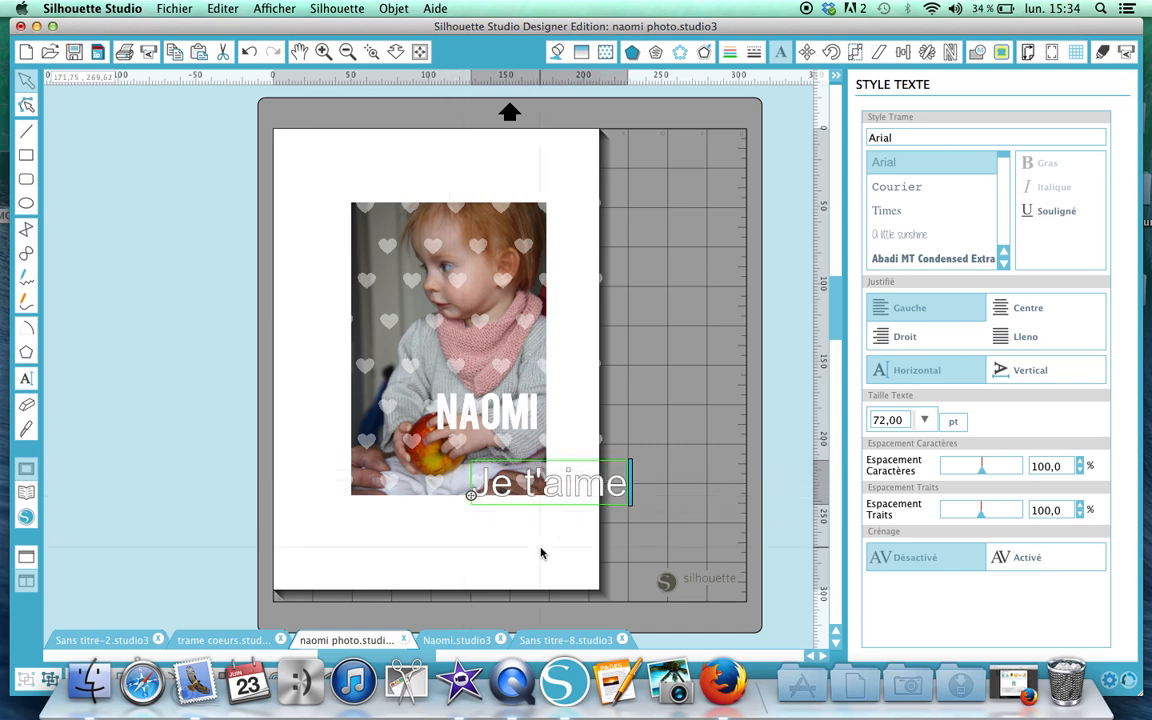
{"action": "left_click", "coordinate": [548, 504]}
Change the "Je t'aime" text to the Oogie Sketch font and move it under the child's name, inside the photo.
{"action": "left_click", "coordinate": [533, 490]}
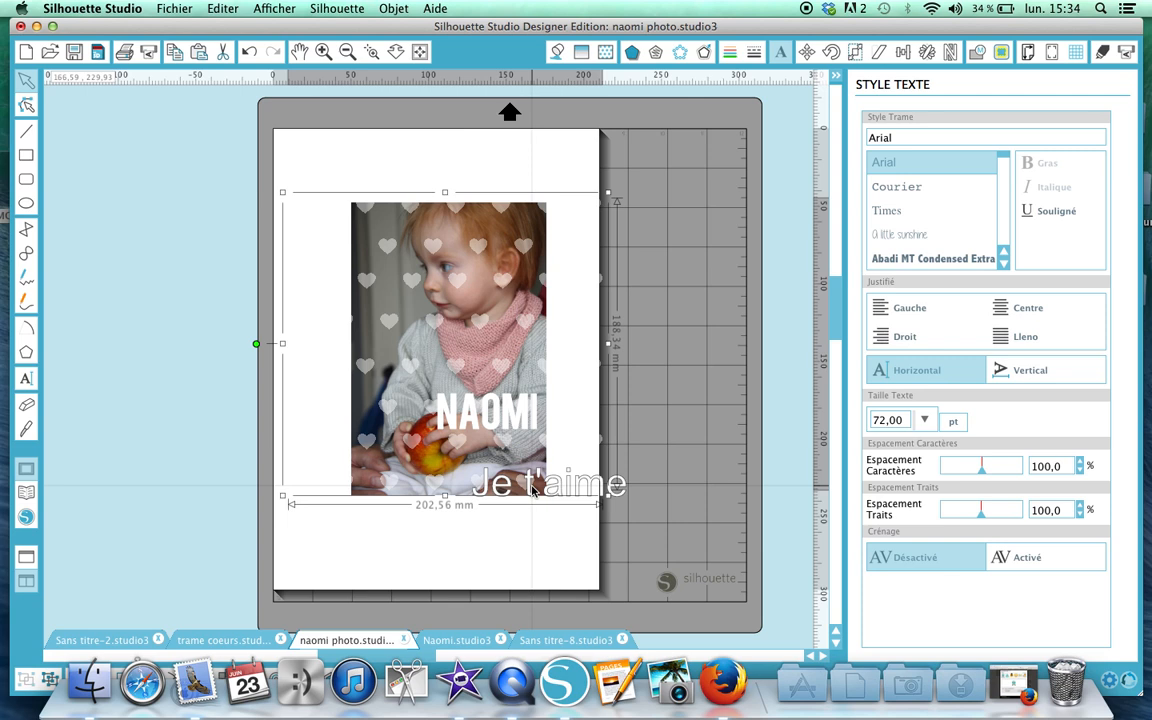
{"action": "left_click", "coordinate": [666, 419]}
{"action": "left_click", "coordinate": [590, 486]}
{"action": "left_click_drag", "start_coordinate": [905, 137], "coordinate": [843, 149]}
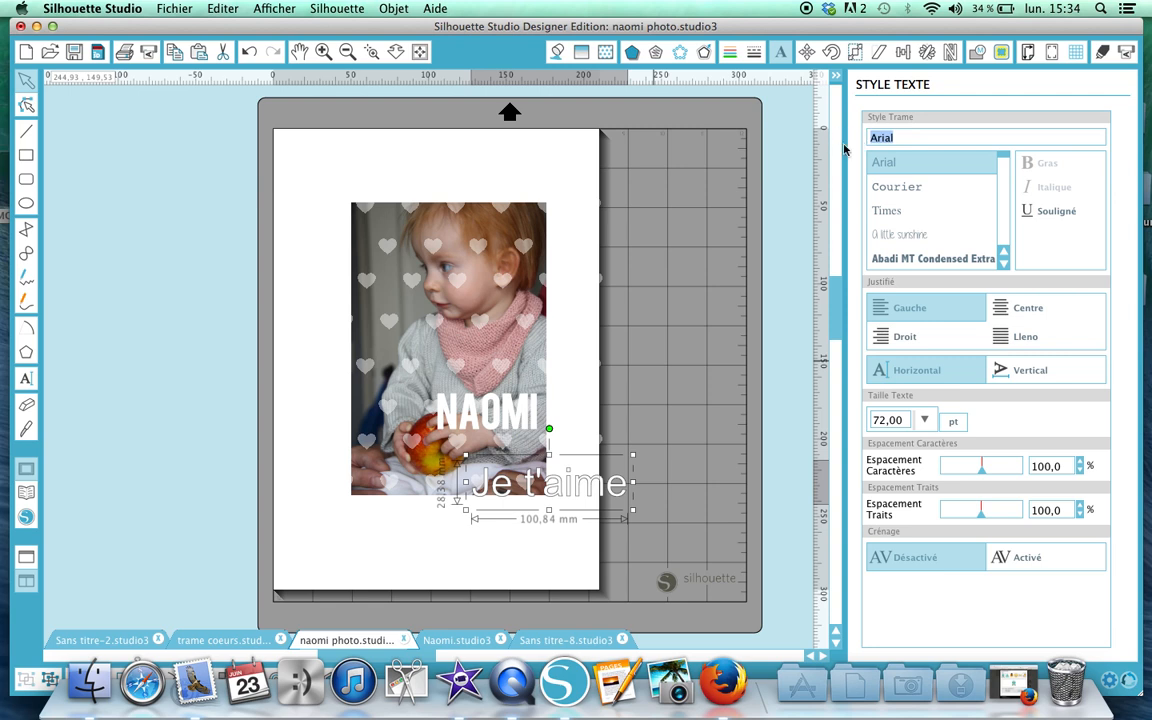
{"action": "type", "text": "oogie Sketch"}
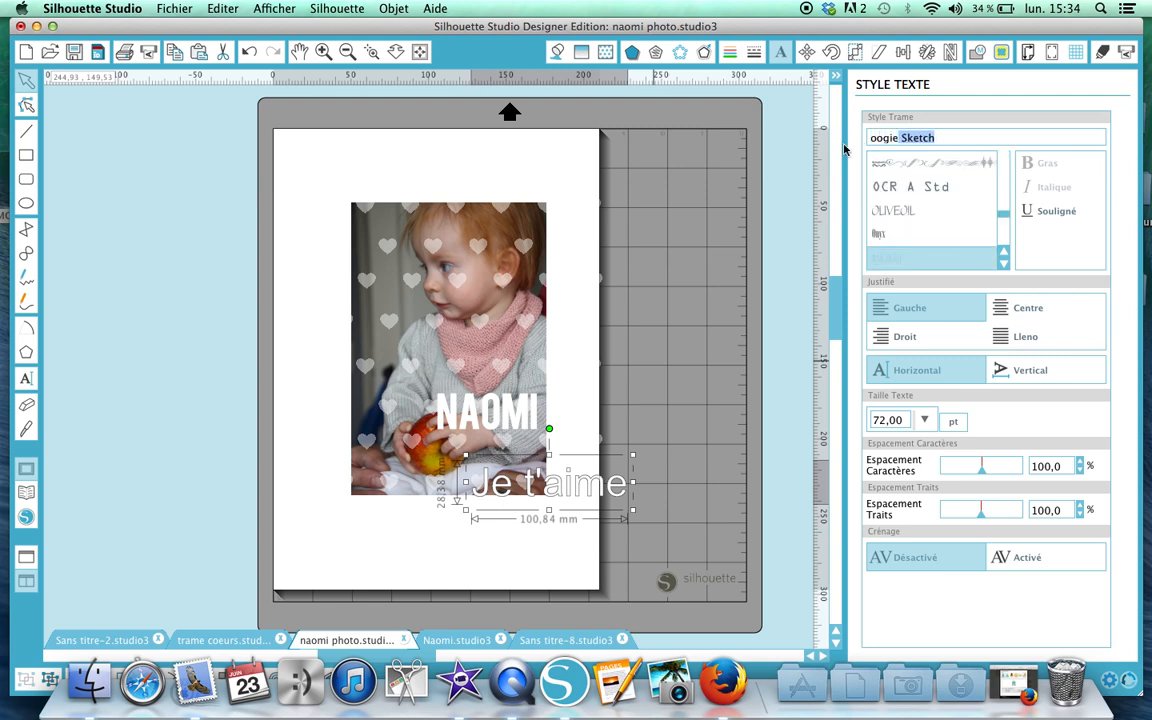
{"action": "key", "text": "Return"}
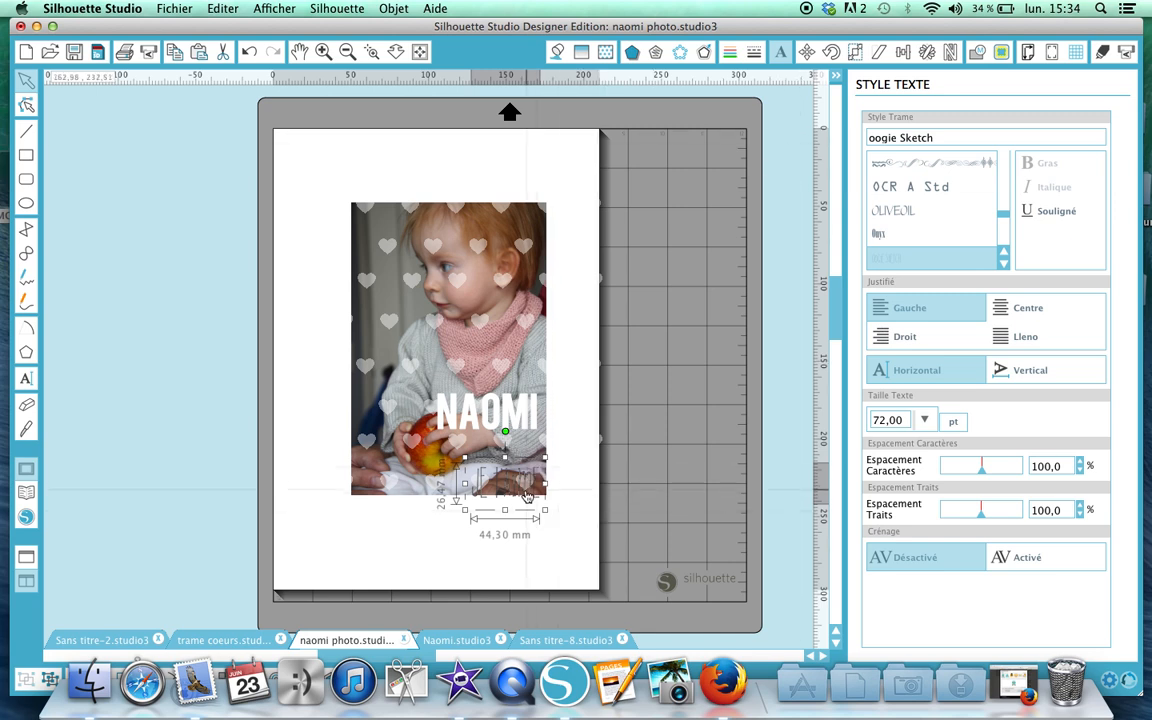
{"action": "left_click_drag", "start_coordinate": [527, 484], "coordinate": [510, 472]}
Set the outline colour of the "Je t'aime" text to white.
{"action": "left_click", "coordinate": [558, 52]}
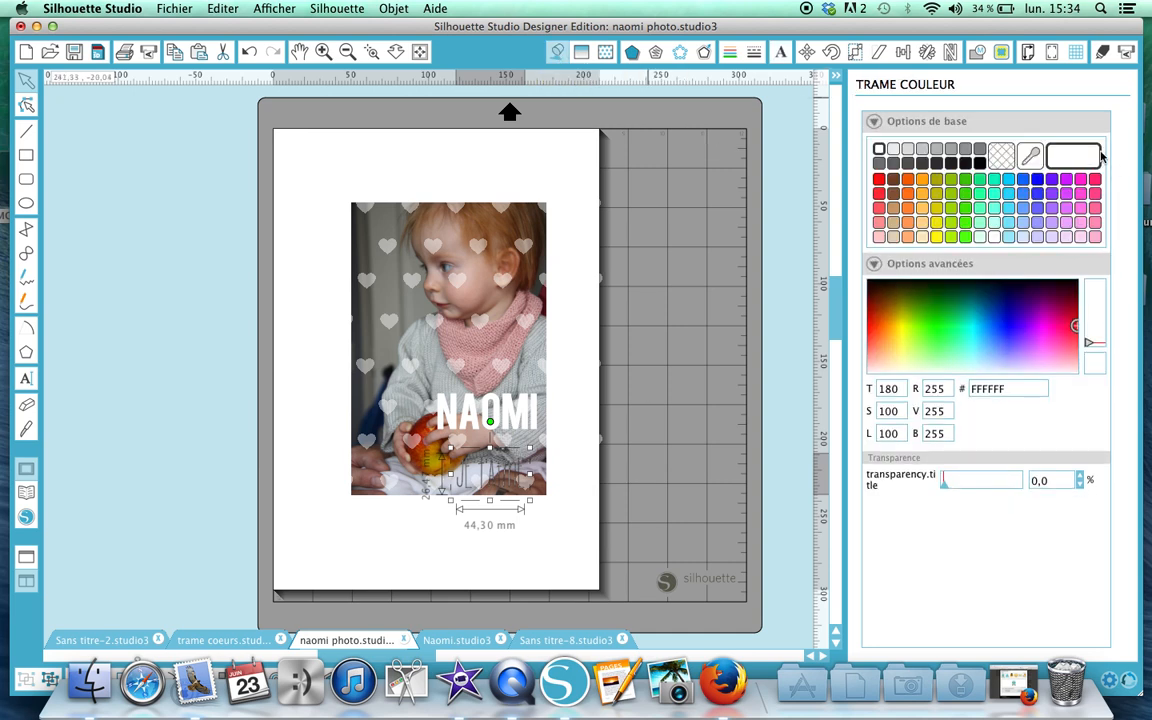
{"action": "left_click", "coordinate": [730, 52]}
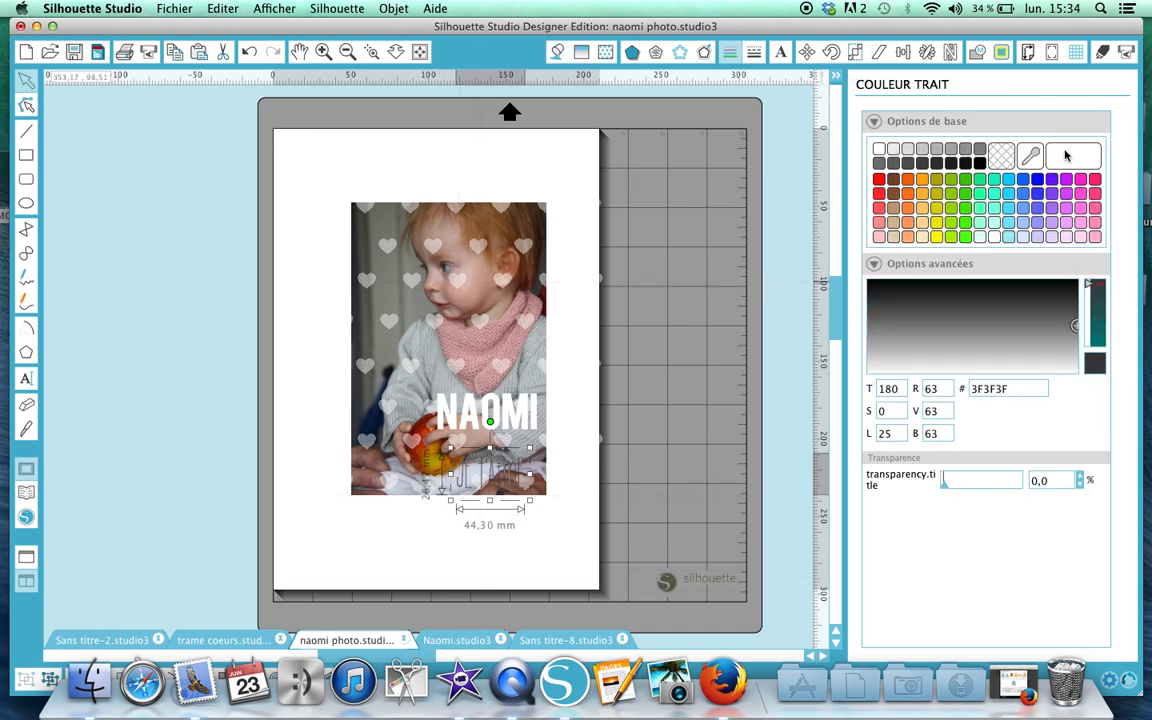
{"action": "left_click", "coordinate": [879, 148]}
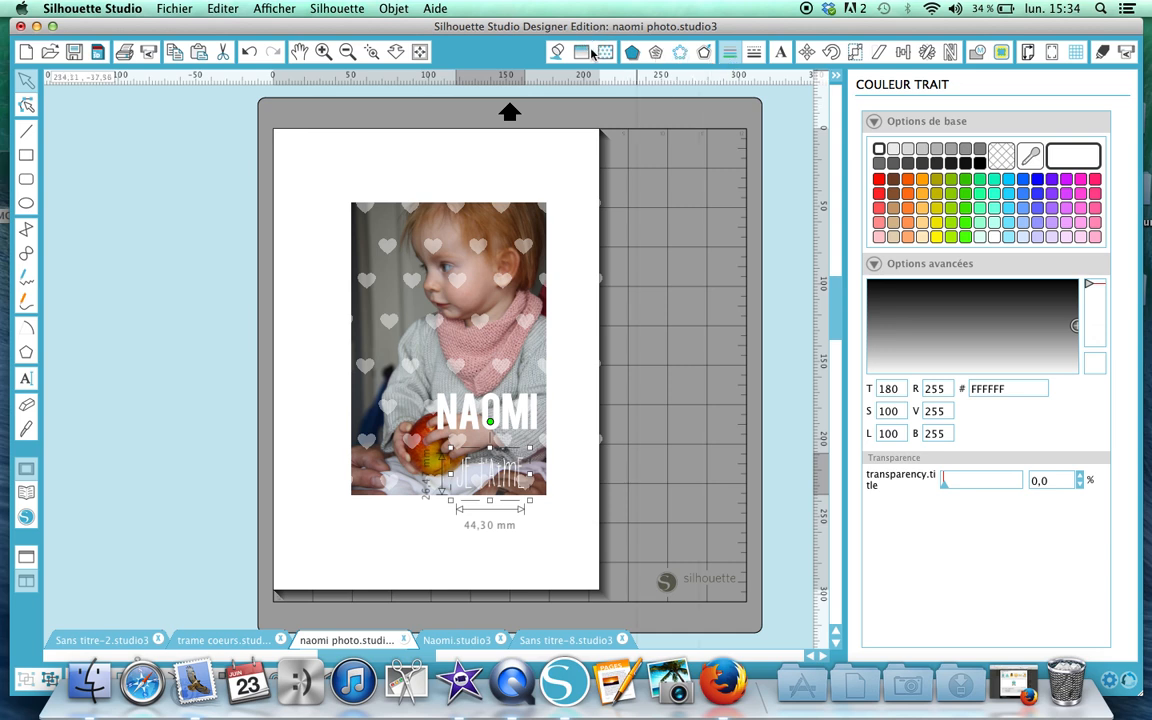
{"action": "left_click", "coordinate": [557, 52]}
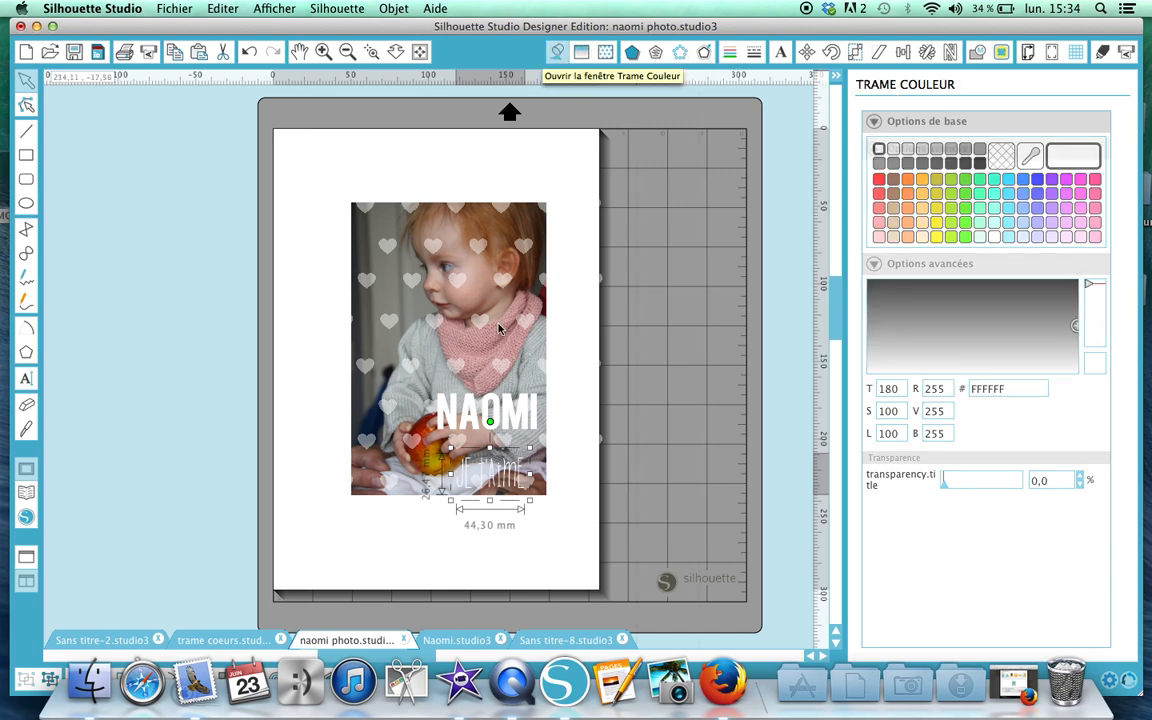
Enlarge the "Je t'aime" text to about 70 mm wide.
{"action": "left_click", "coordinate": [489, 481]}
{"action": "left_click", "coordinate": [507, 554]}
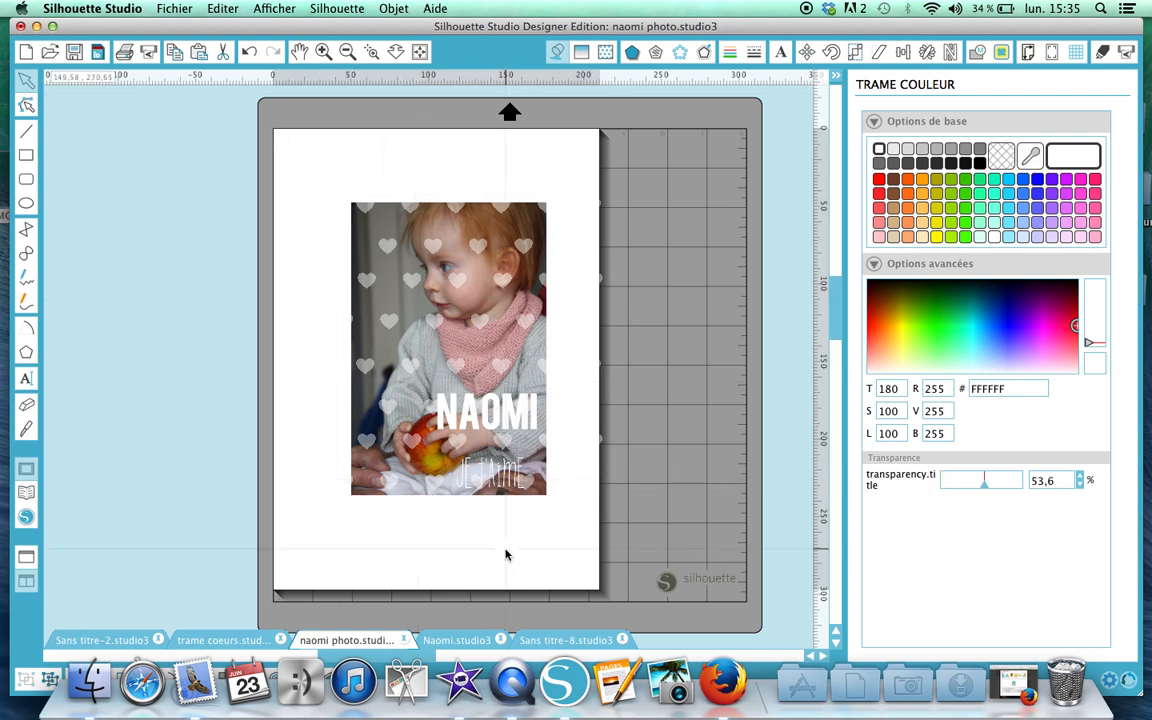
{"action": "left_click", "coordinate": [510, 488]}
{"action": "left_click", "coordinate": [496, 571]}
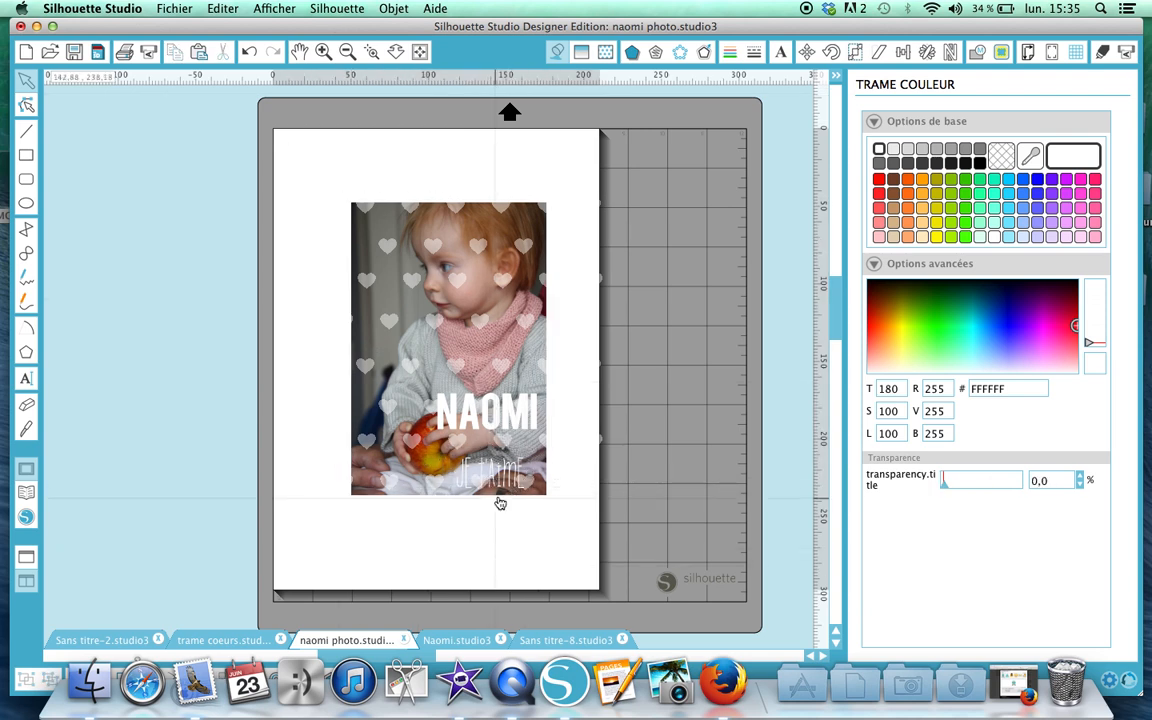
{"action": "left_click", "coordinate": [503, 490]}
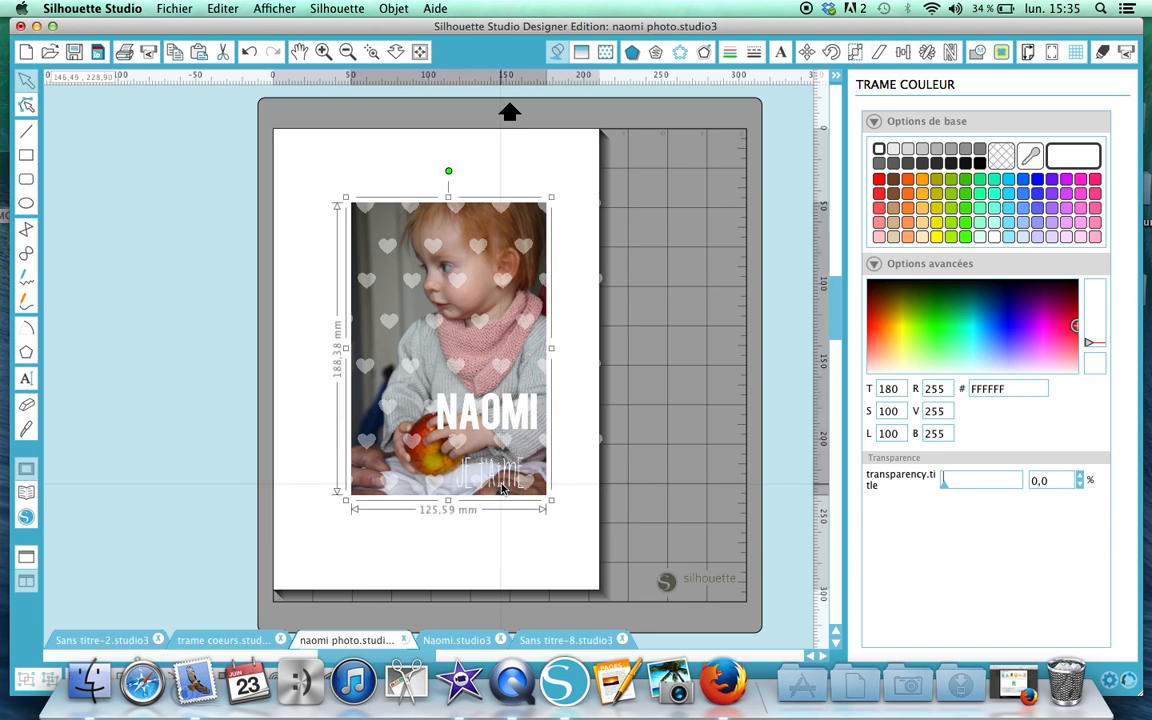
{"action": "left_click", "coordinate": [532, 540]}
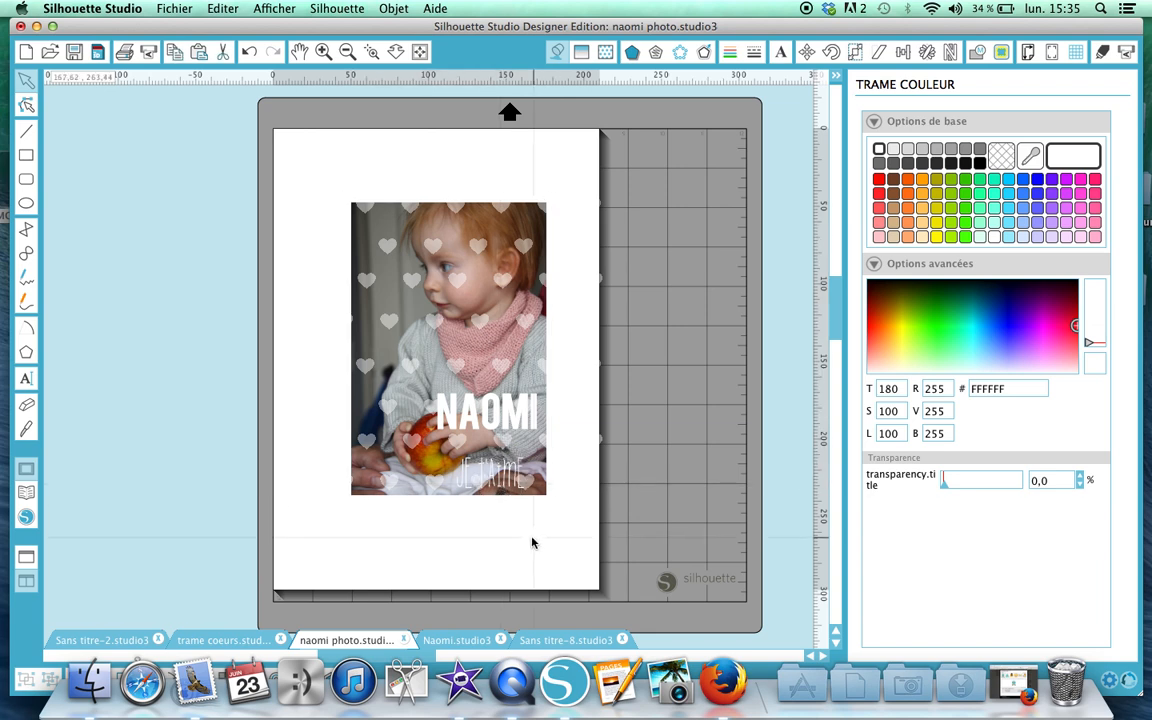
{"action": "left_click", "coordinate": [515, 474]}
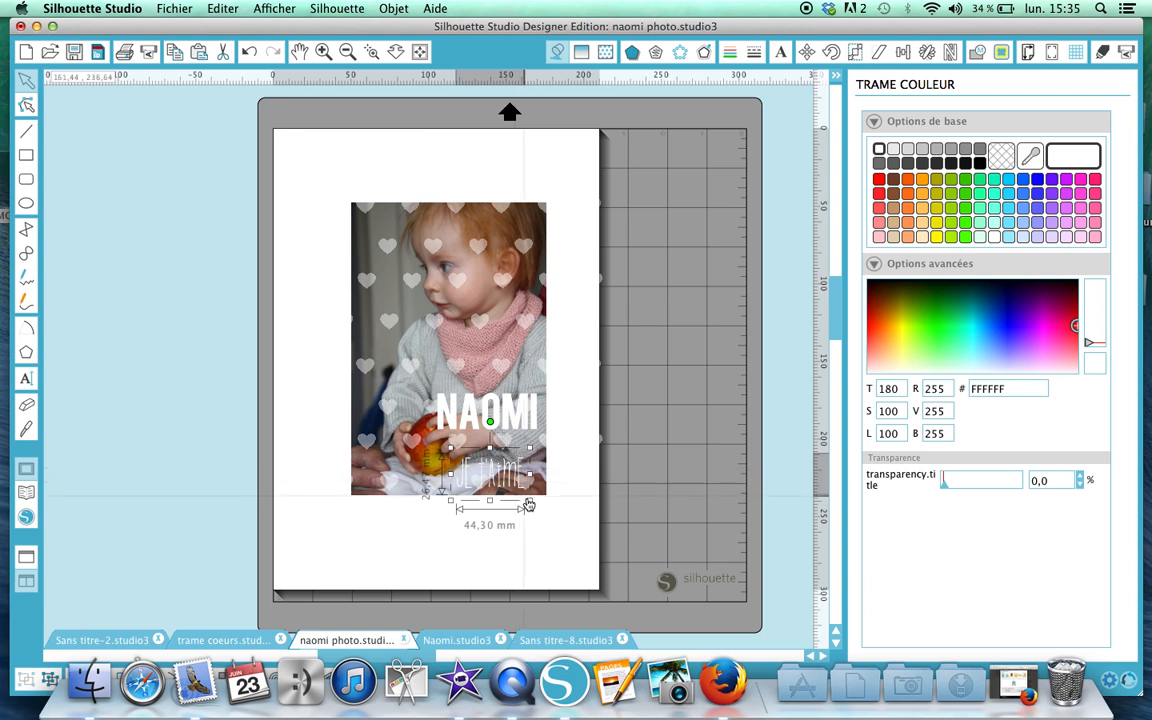
{"action": "left_click_drag", "start_coordinate": [528, 501], "coordinate": [566, 530]}
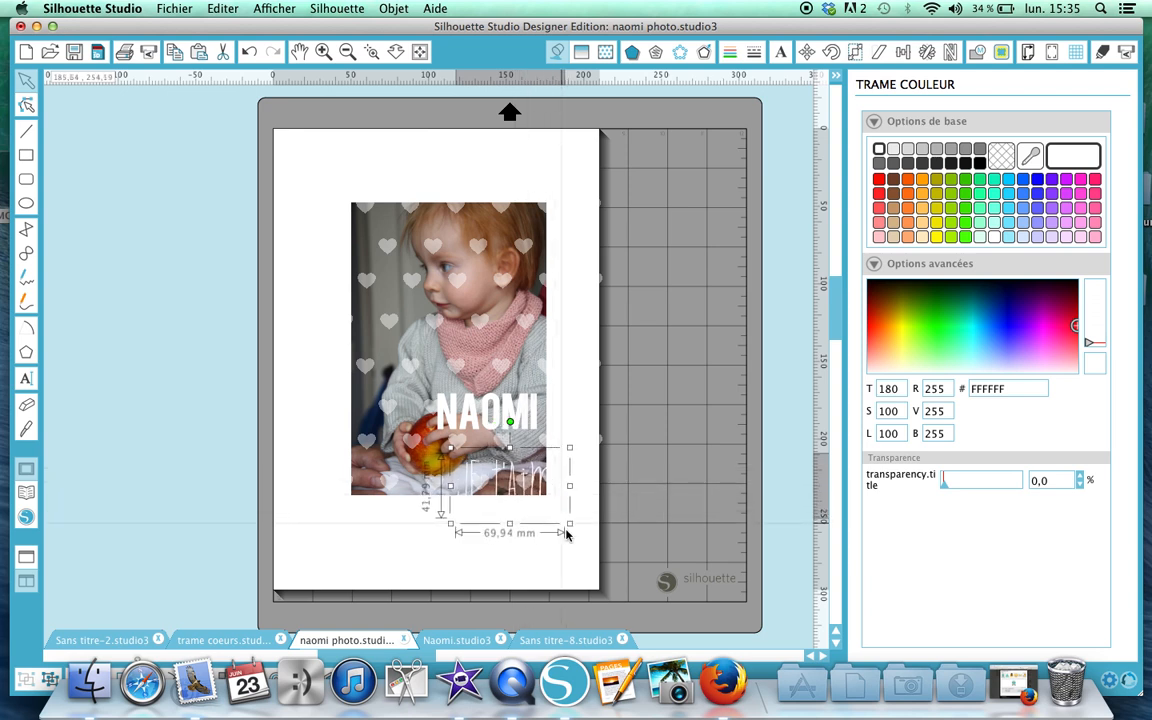
Nudge the photo slightly up and to the left, and move the "Je t'aime" text directly beneath the child's name inside the photo.
{"action": "left_click", "coordinate": [518, 468]}
{"action": "mouse_move", "coordinate": [518, 468]}
{"action": "left_mouse_down"}
{"action": "mouse_move", "coordinate": [500, 461]}
{"action": "mouse_move", "coordinate": [512, 461]}
{"action": "left_mouse_up"}
{"action": "key", "text": "Escape"}
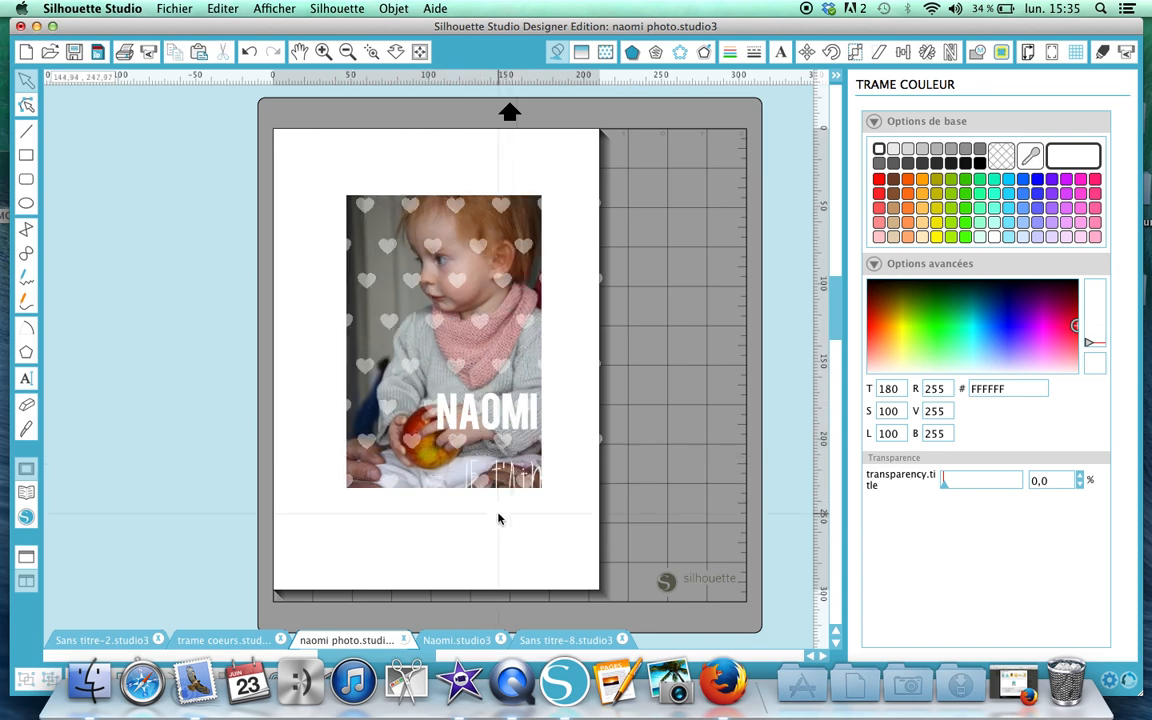
{"action": "left_click", "coordinate": [497, 484]}
{"action": "left_click_drag", "start_coordinate": [490, 480], "coordinate": [475, 453]}
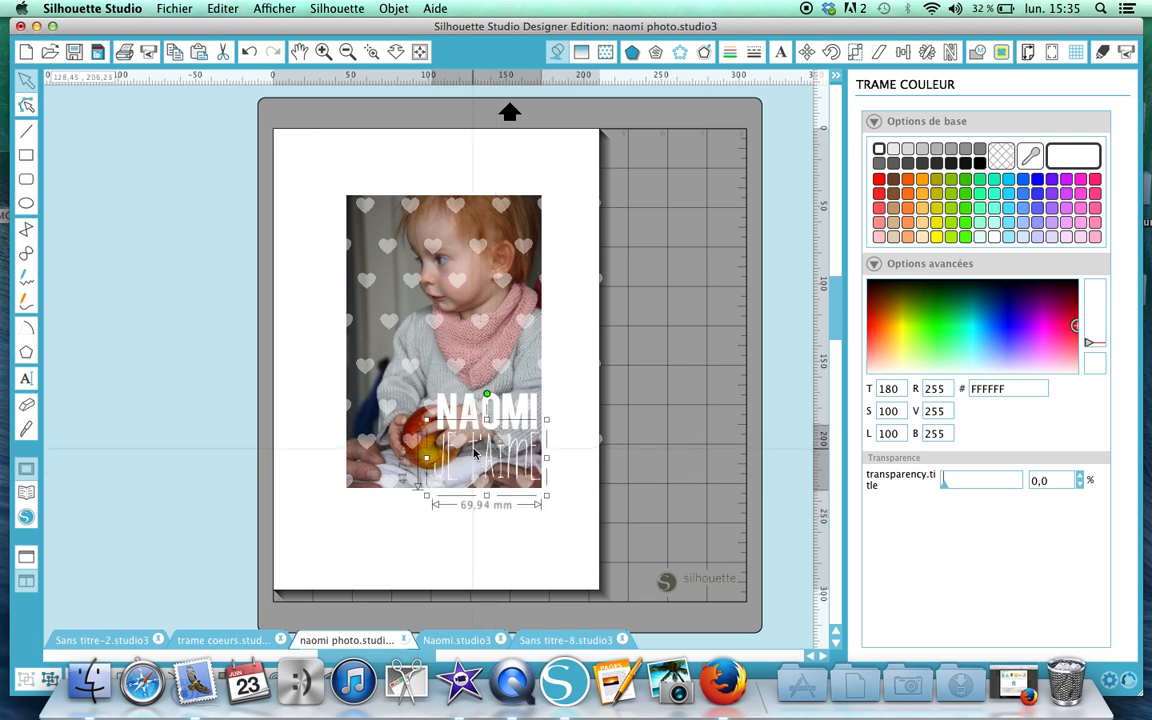
Examine the child's name, the "Je t'aime" lettering and the heart overlay up close and on the whole page.
{"action": "left_click", "coordinate": [323, 51]}
{"action": "left_click", "coordinate": [323, 51]}
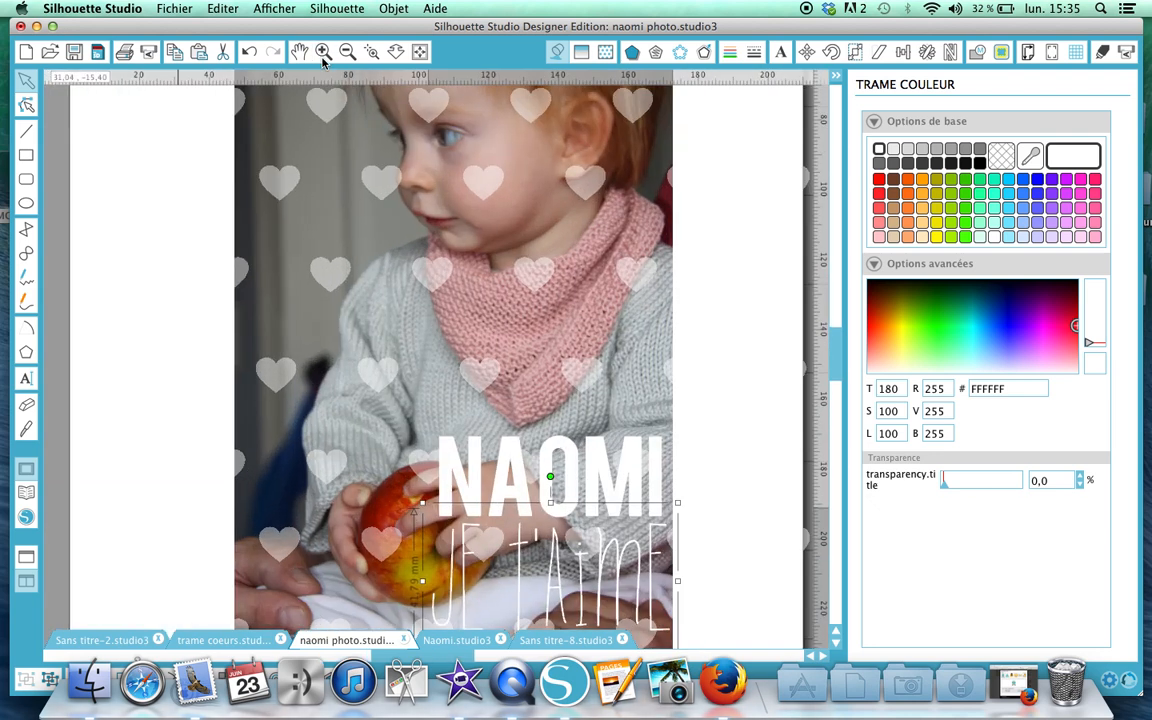
{"action": "scroll", "coordinate": [396, 518], "scroll_direction": "down", "scroll_amount": 3}
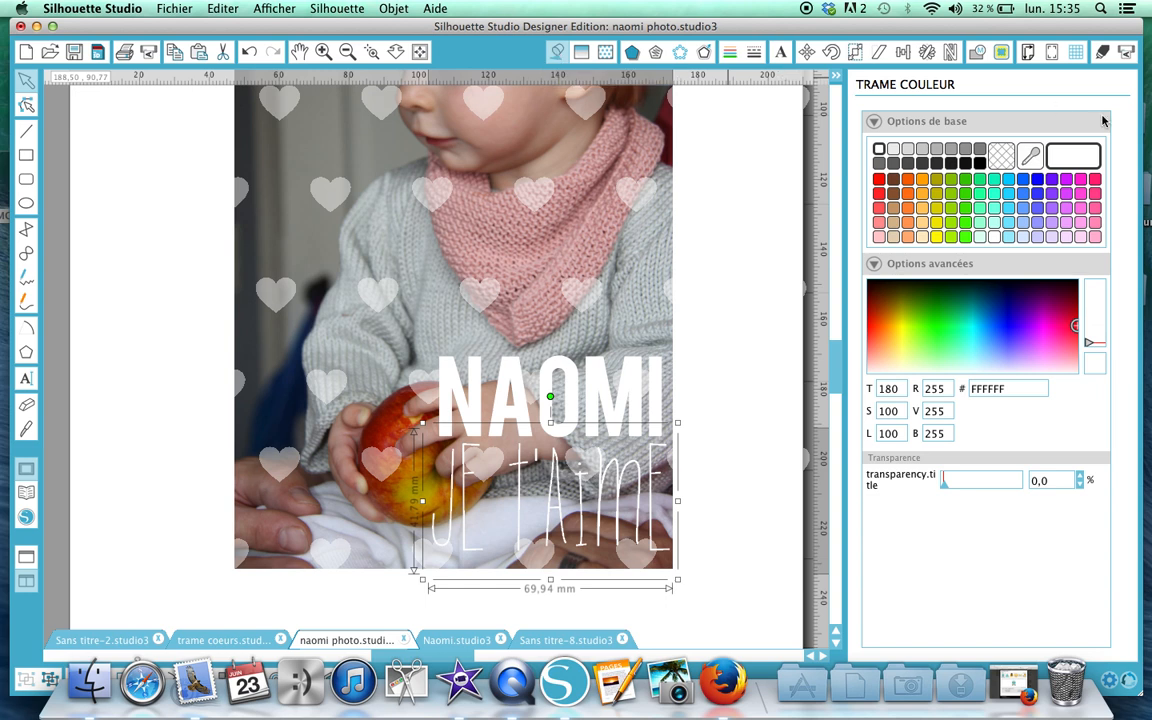
{"action": "left_click", "coordinate": [757, 326]}
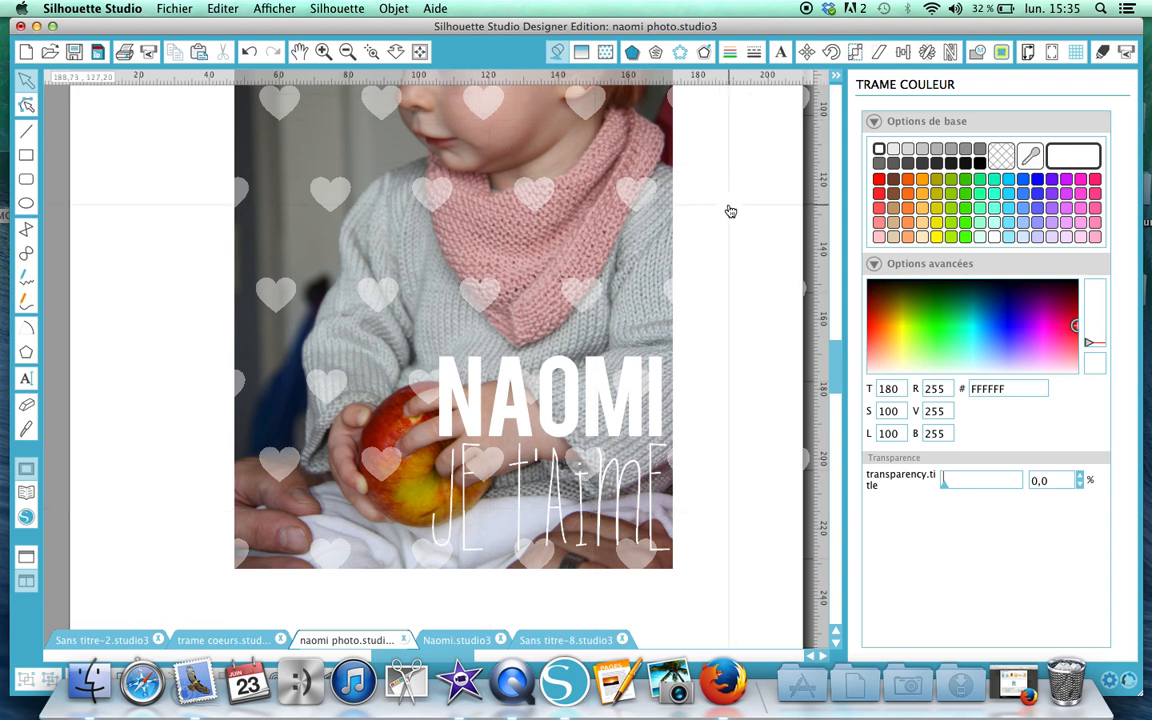
{"action": "scroll", "coordinate": [730, 210], "scroll_direction": "up", "scroll_amount": 2}
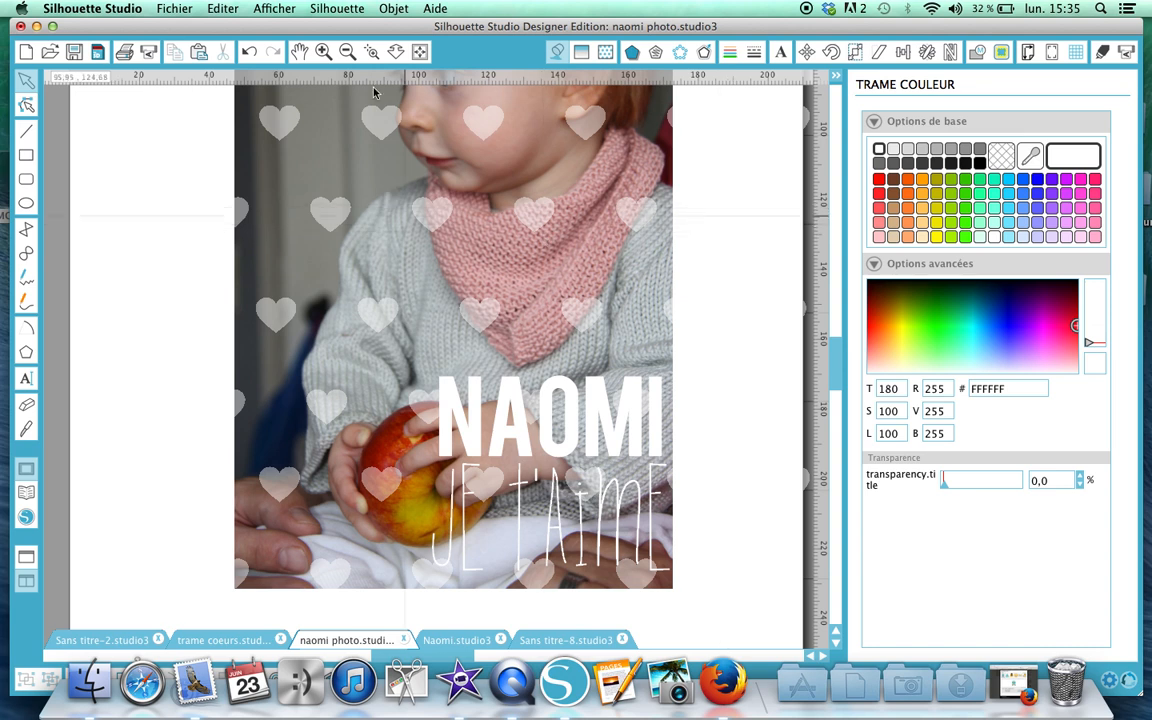
{"action": "left_click", "coordinate": [347, 51]}
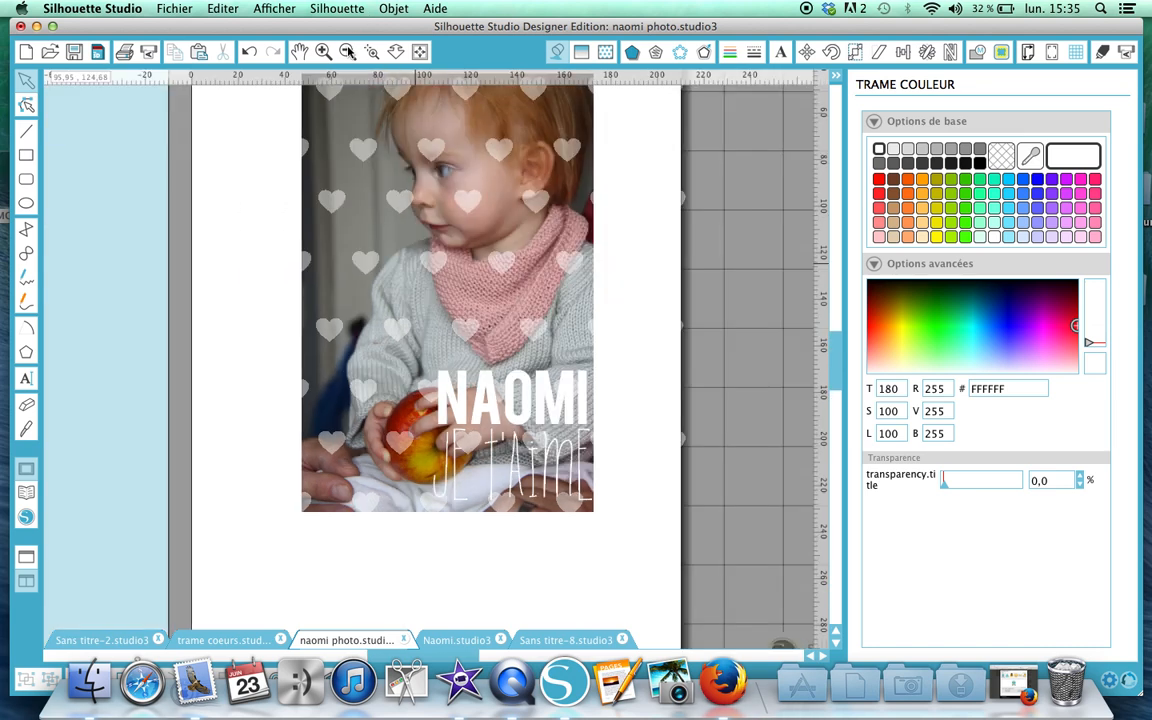
{"action": "left_click", "coordinate": [347, 51]}
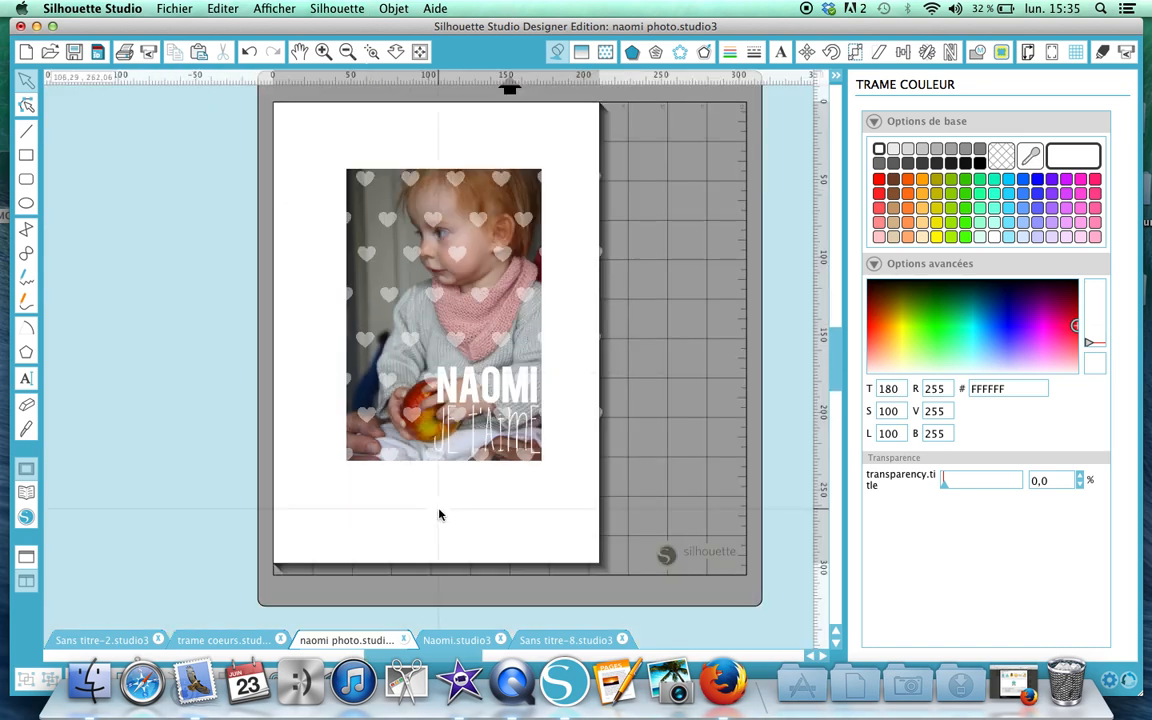